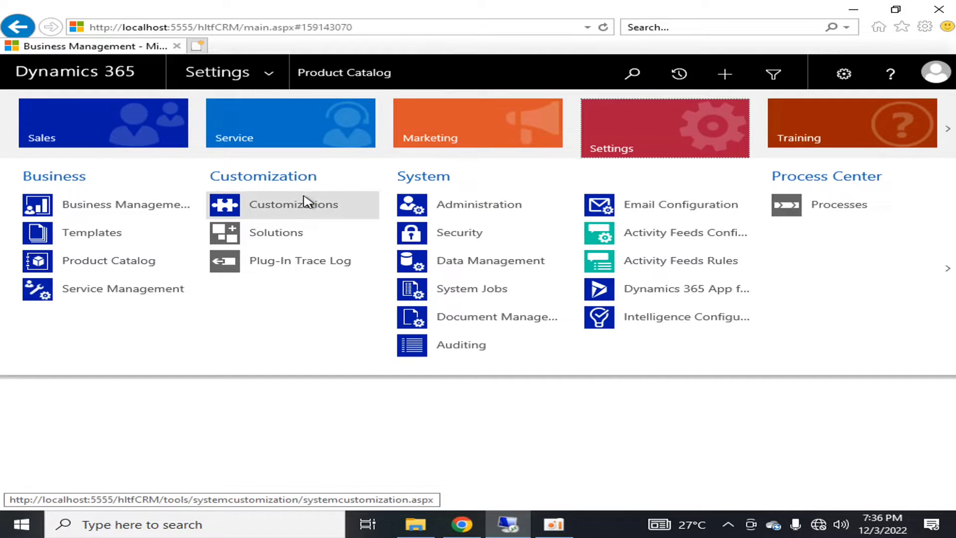
# Step: Close the open menu and go to Product Catalog under Business in the site navigation
pyautogui.click(357, 440)
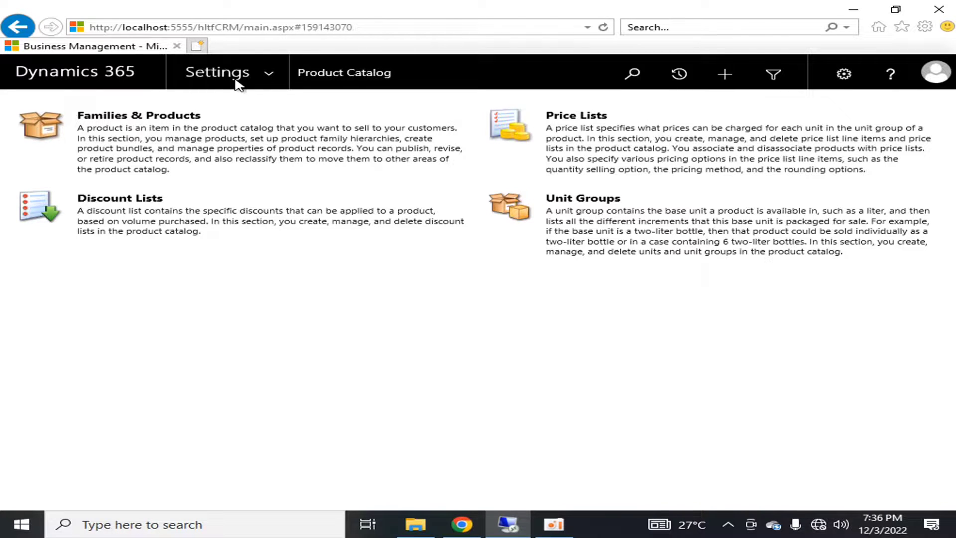
pyautogui.click(272, 80)
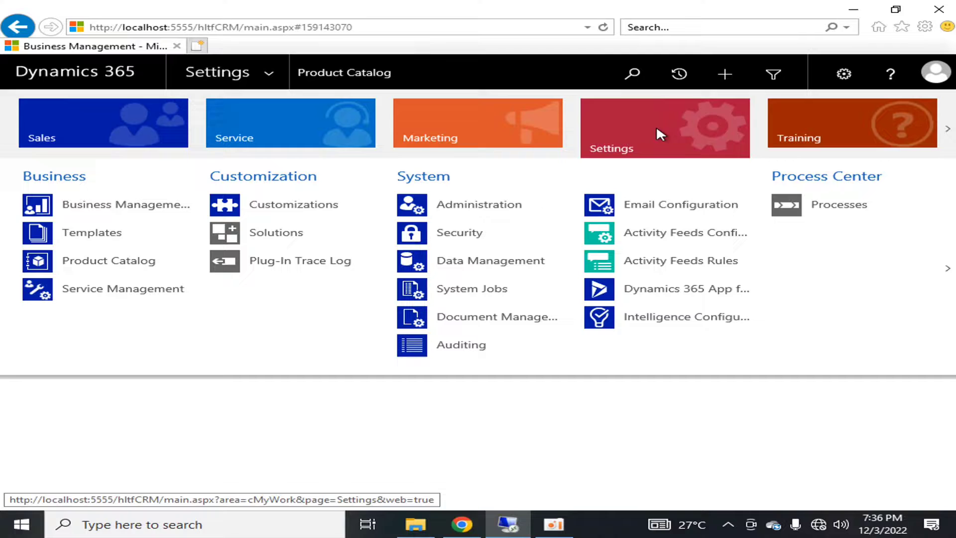
pyautogui.click(107, 263)
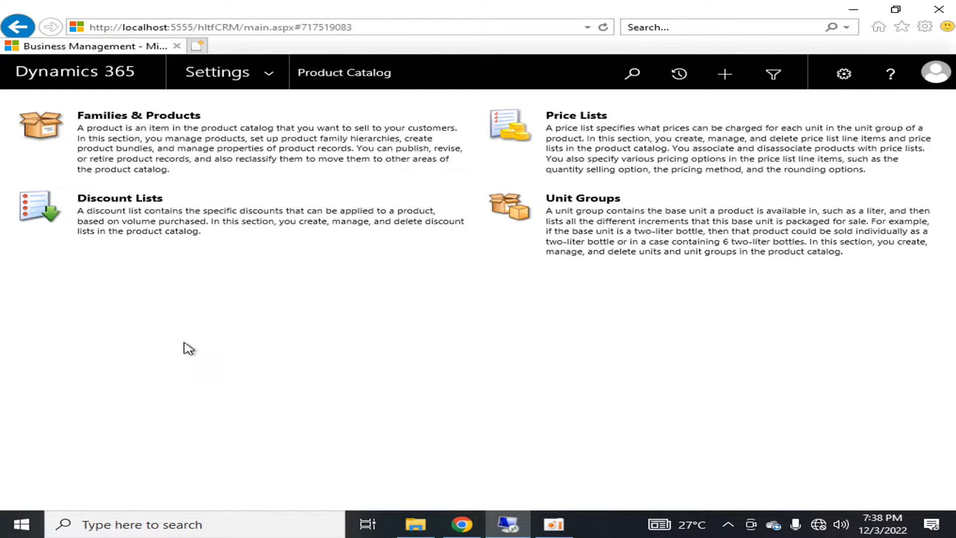
# Step: Start a new product family named Refrigerator with Product ID Ref-0001
pyautogui.click(70, 115)
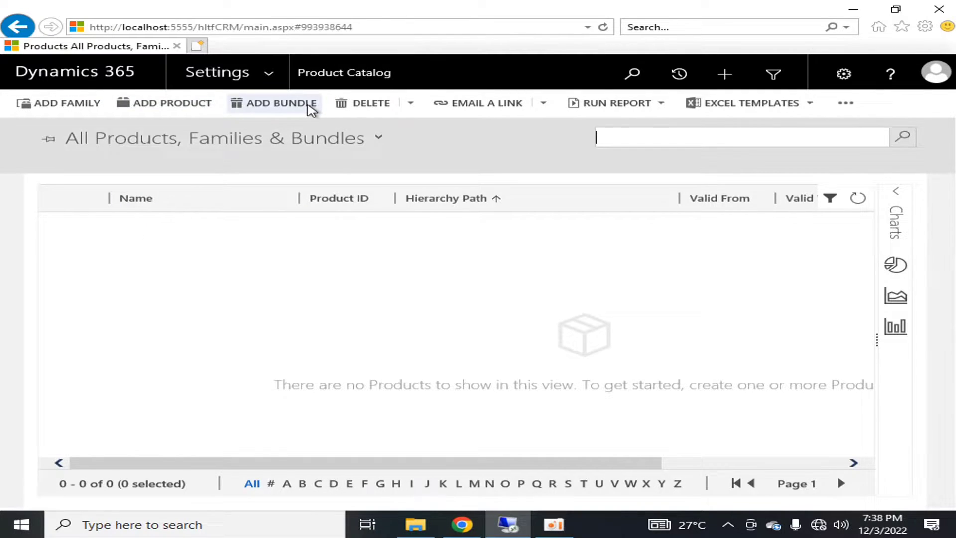
pyautogui.click(71, 104)
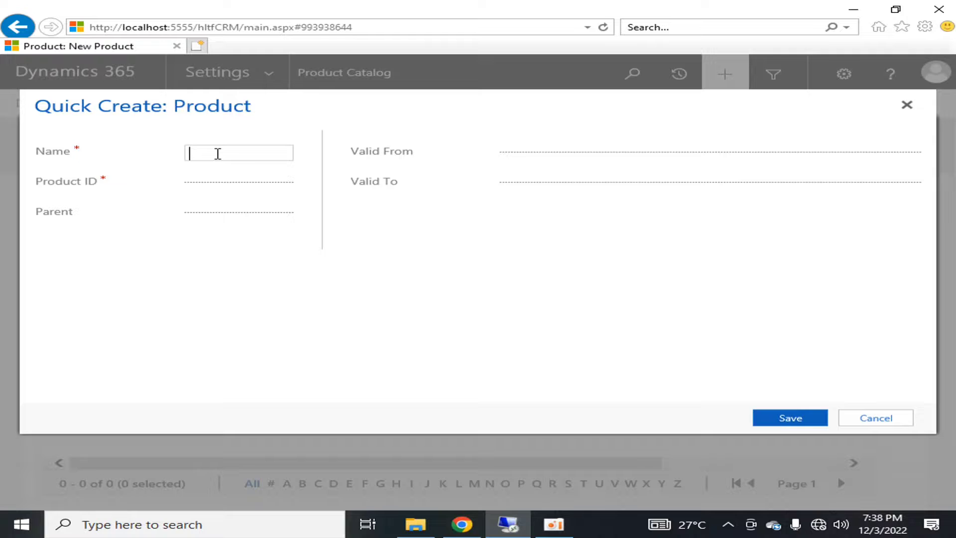
pyautogui.write('Refrigerator')
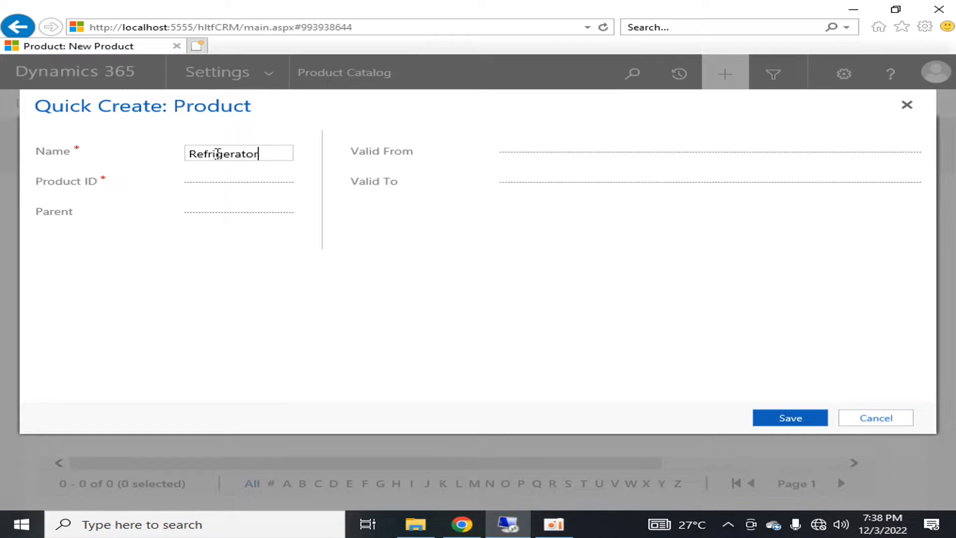
pyautogui.press('Tab')
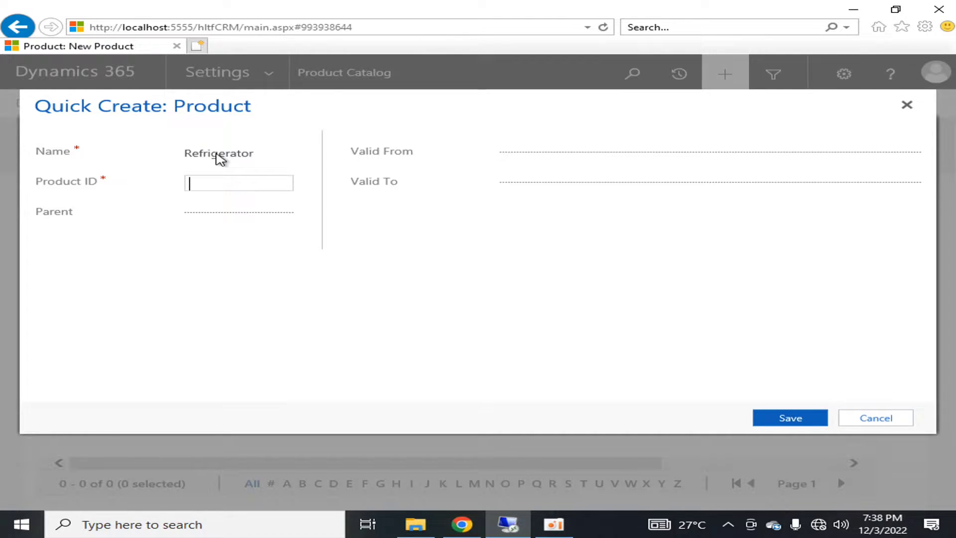
pyautogui.write('Ref-0001')
pyautogui.press('Tab')
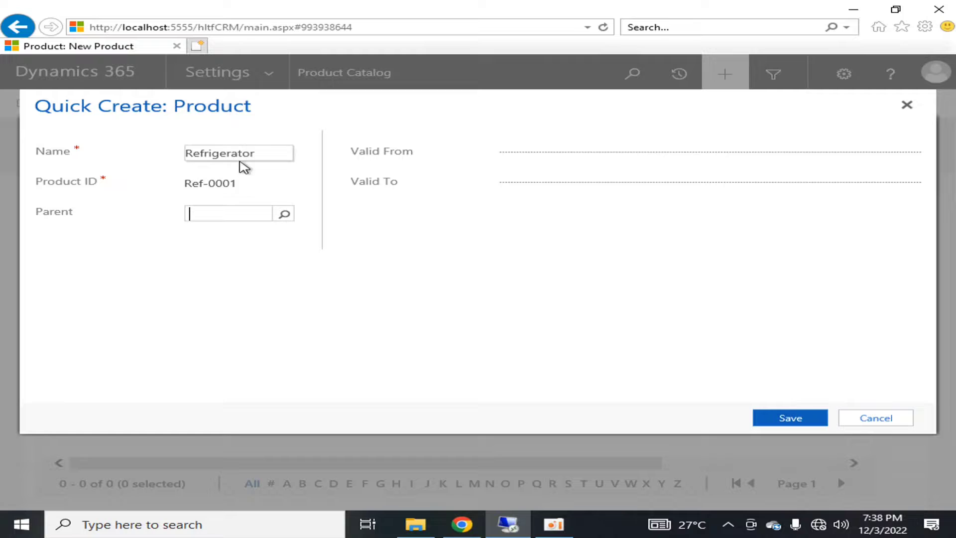
# Step: Set the family's Valid From date to 12/4/2022
pyautogui.click(563, 151)
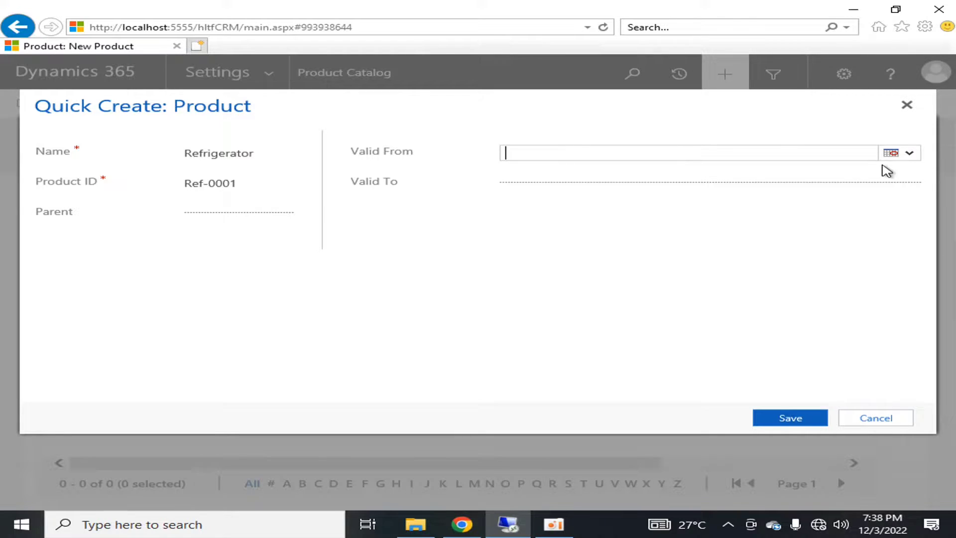
pyautogui.click(899, 154)
pyautogui.click(274, 154)
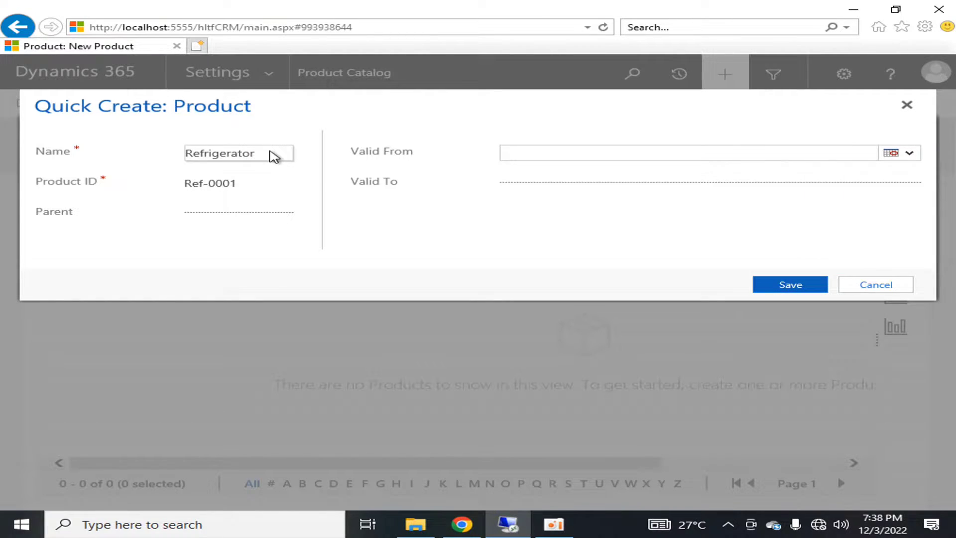
pyautogui.click(255, 192)
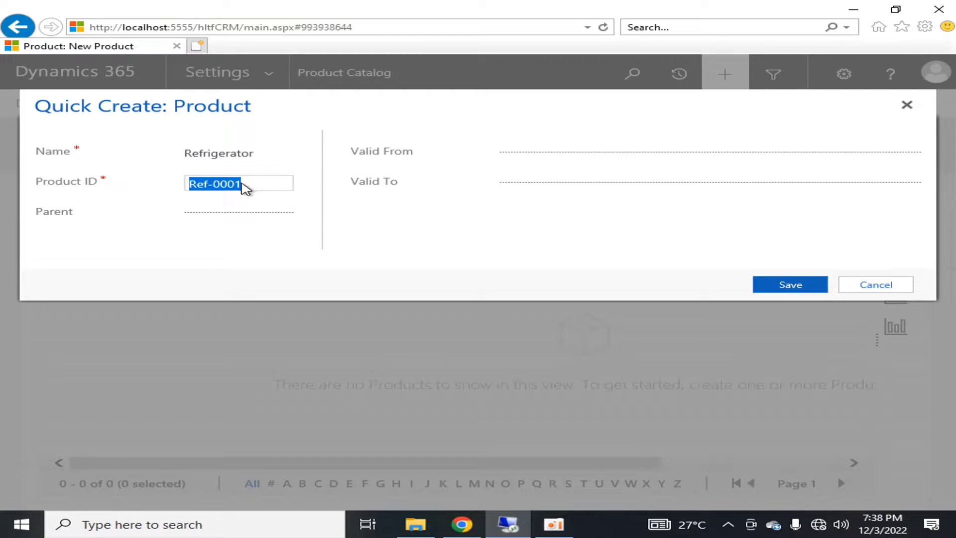
pyautogui.click(254, 188)
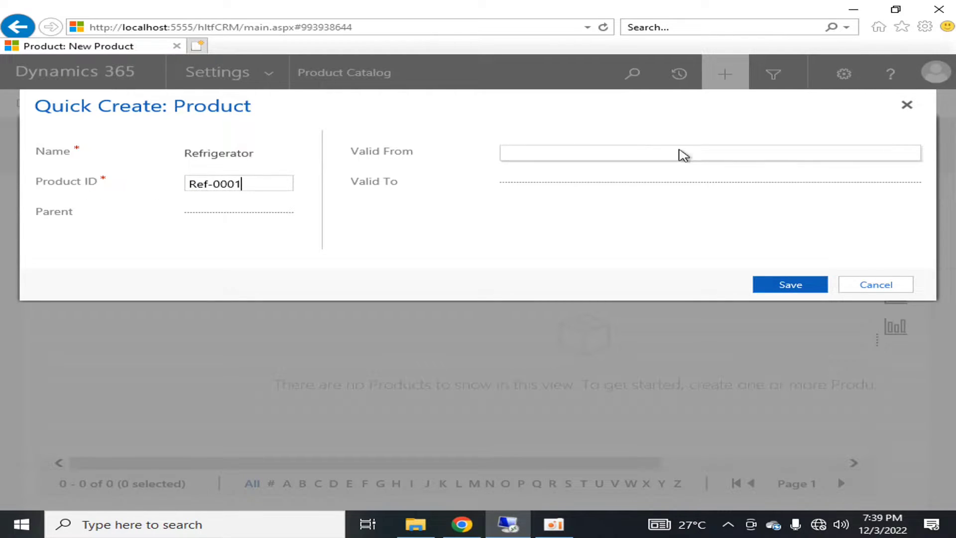
pyautogui.click(677, 151)
pyautogui.click(892, 154)
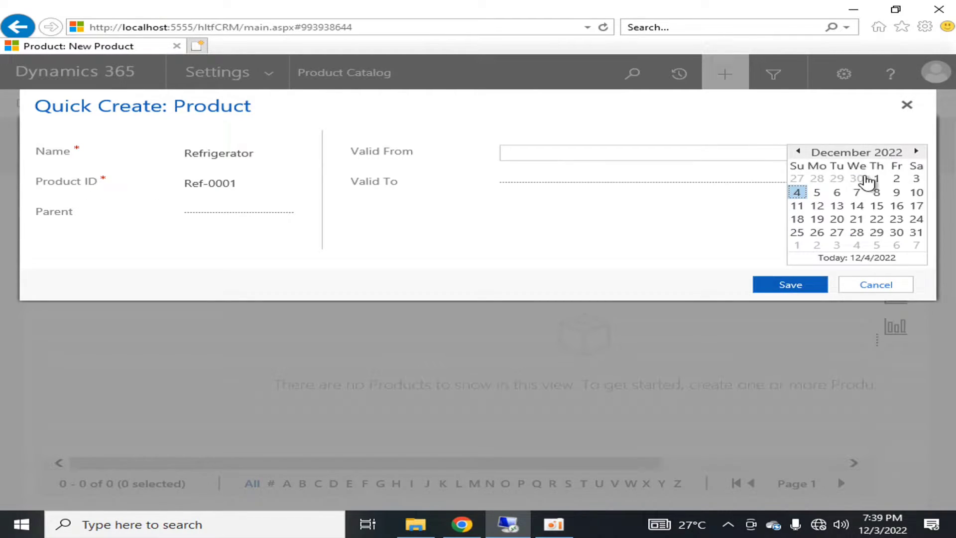
pyautogui.click(797, 191)
# Step: Set the family's Valid To date to 12/4/2023
pyautogui.click(864, 183)
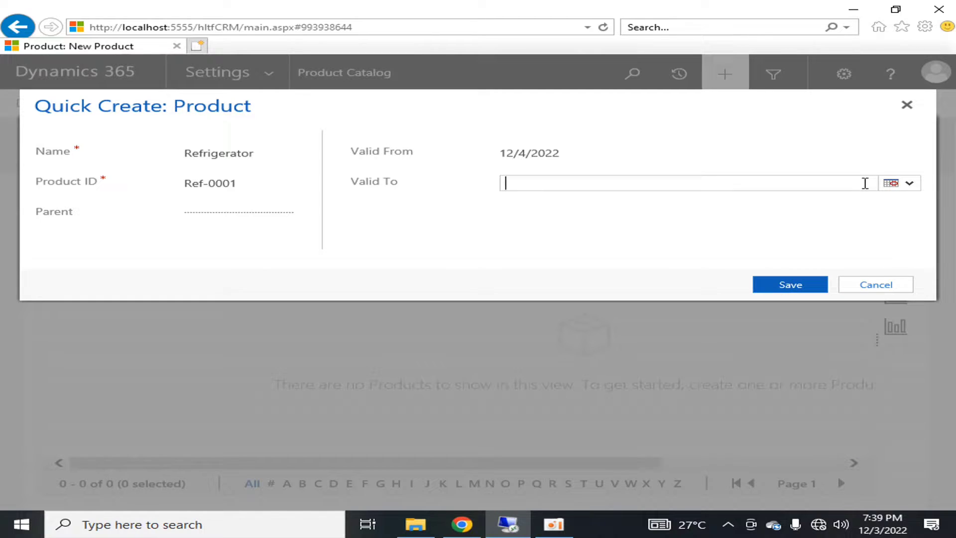
pyautogui.click(896, 183)
pyautogui.click(916, 152)
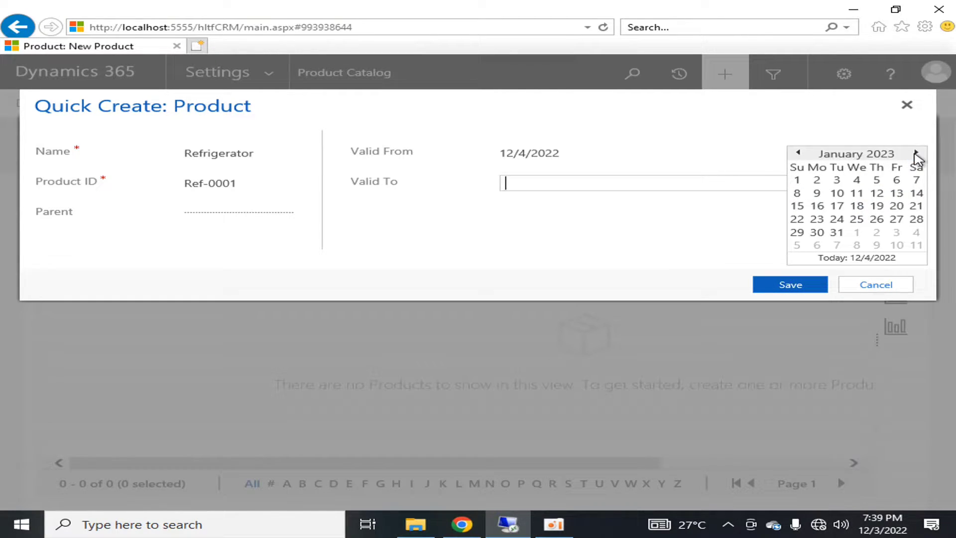
pyautogui.click(916, 151)
pyautogui.click(916, 151)
pyautogui.click(916, 152)
pyautogui.click(916, 152)
pyautogui.click(916, 152)
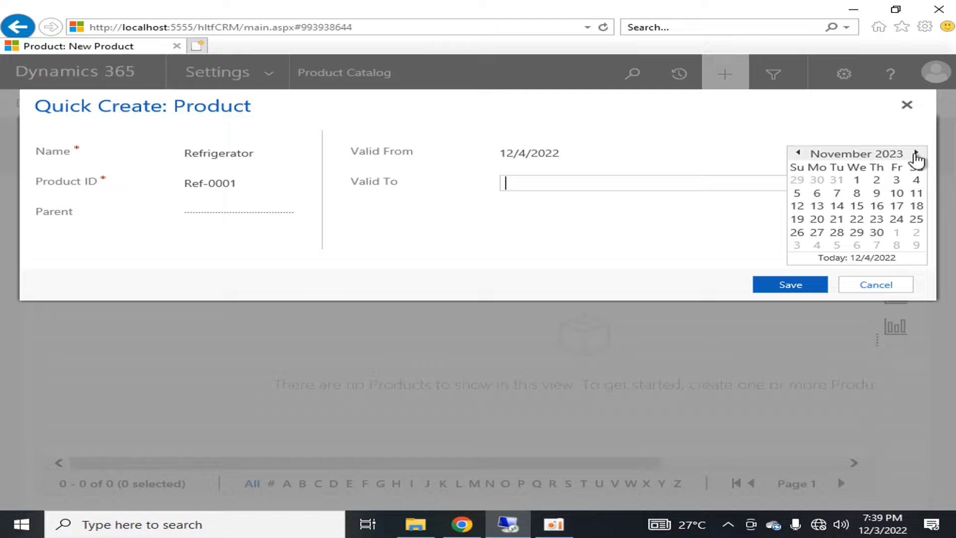
pyautogui.click(916, 153)
pyautogui.click(817, 193)
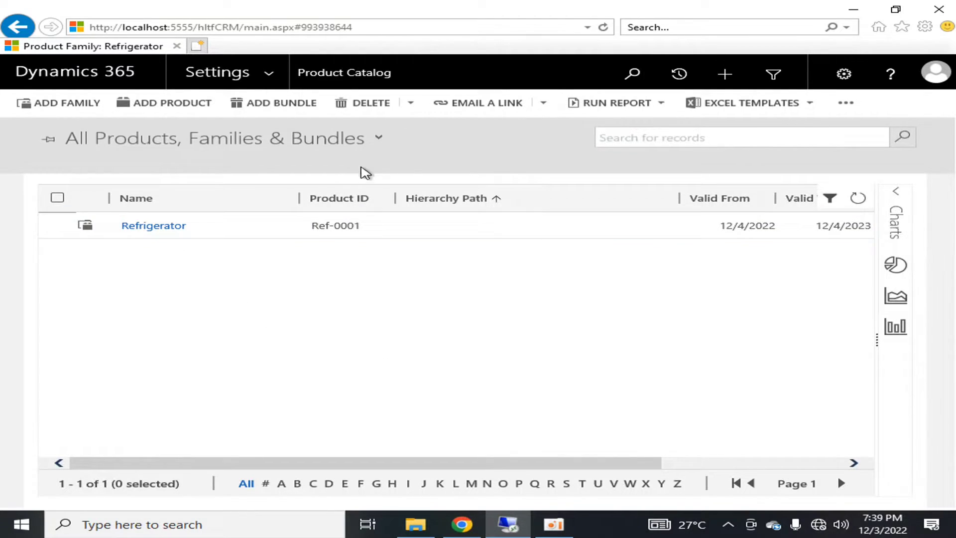
pyautogui.click(380, 139)
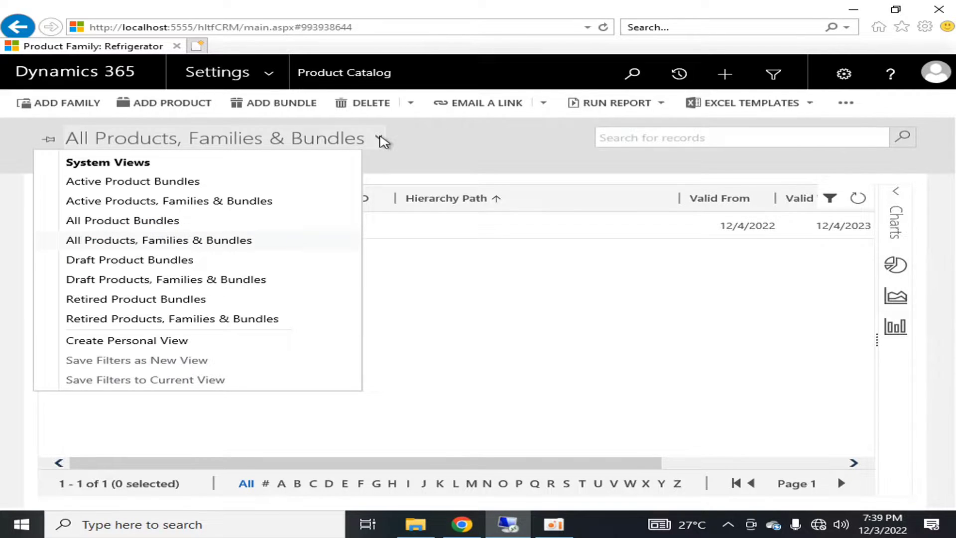
pyautogui.click(112, 181)
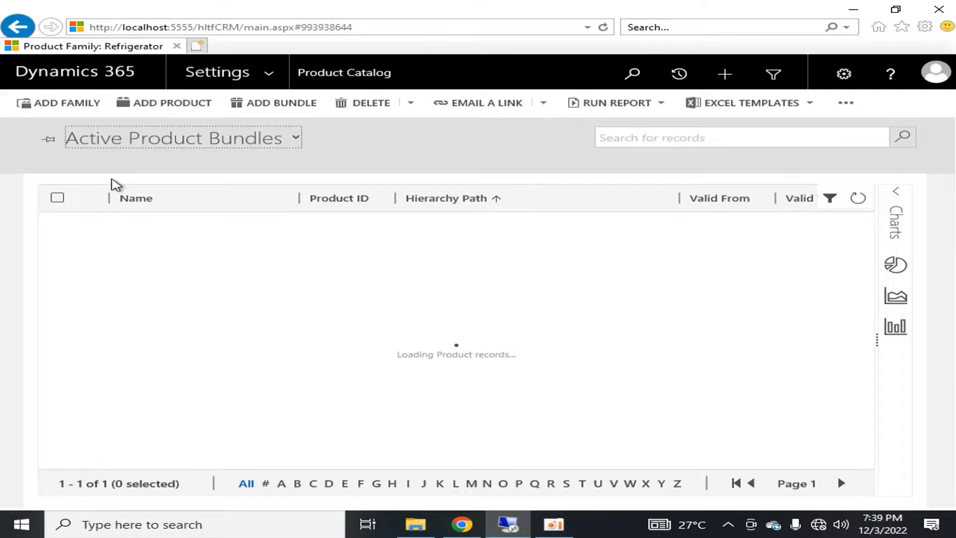
pyautogui.click(297, 139)
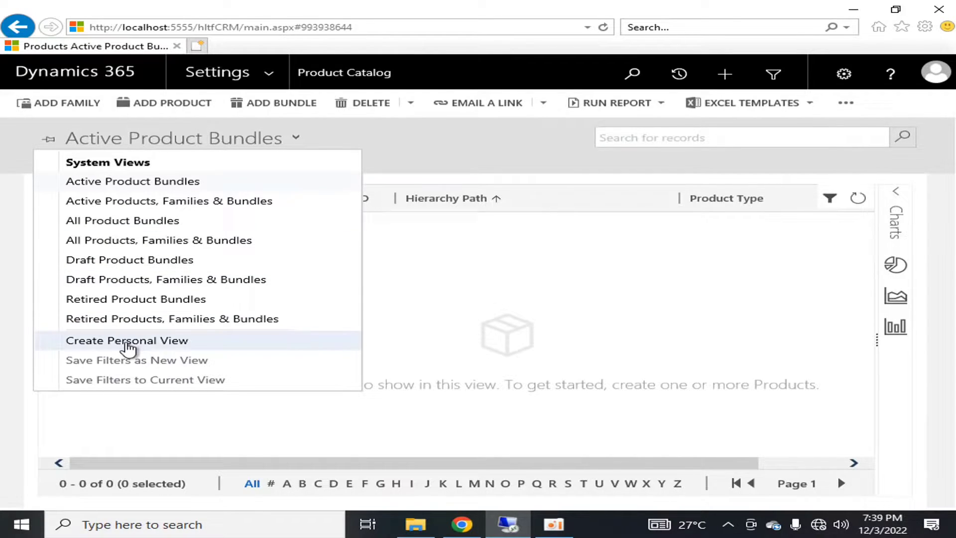
pyautogui.click(79, 222)
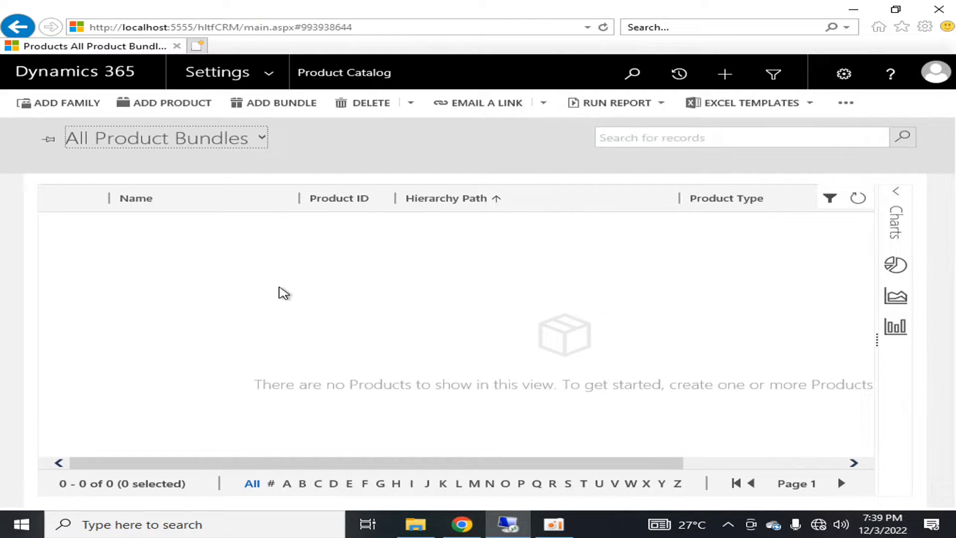
pyautogui.click(263, 140)
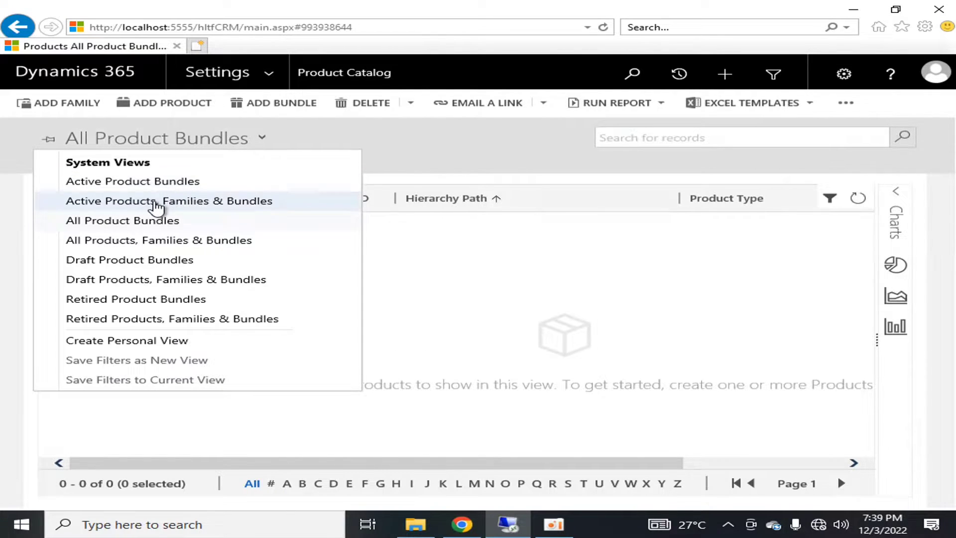
pyautogui.click(156, 206)
pyautogui.click(390, 145)
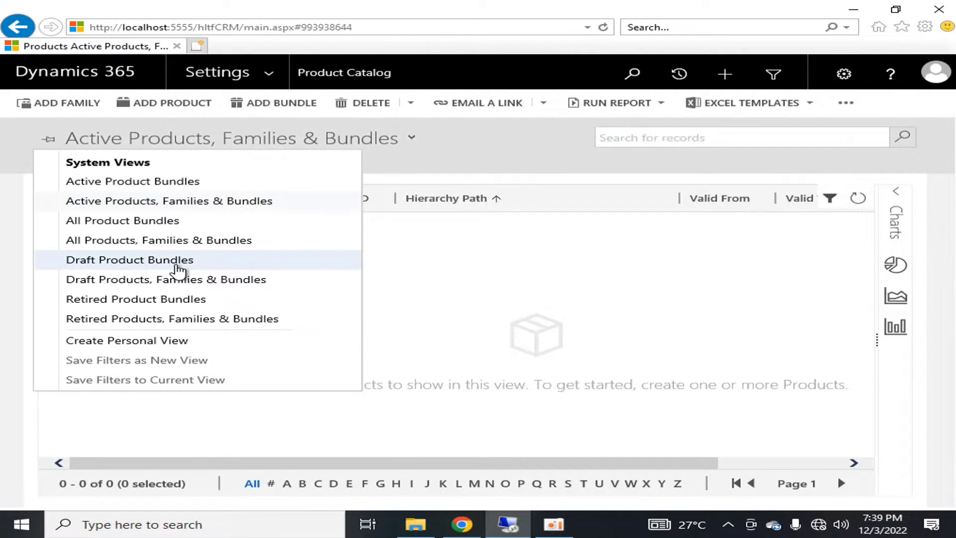
pyautogui.click(124, 243)
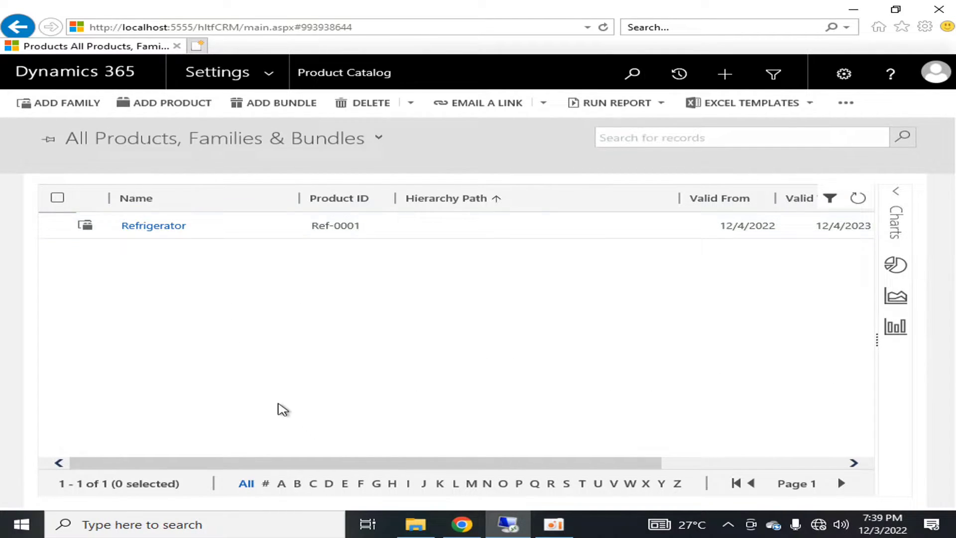
pyautogui.click(164, 103)
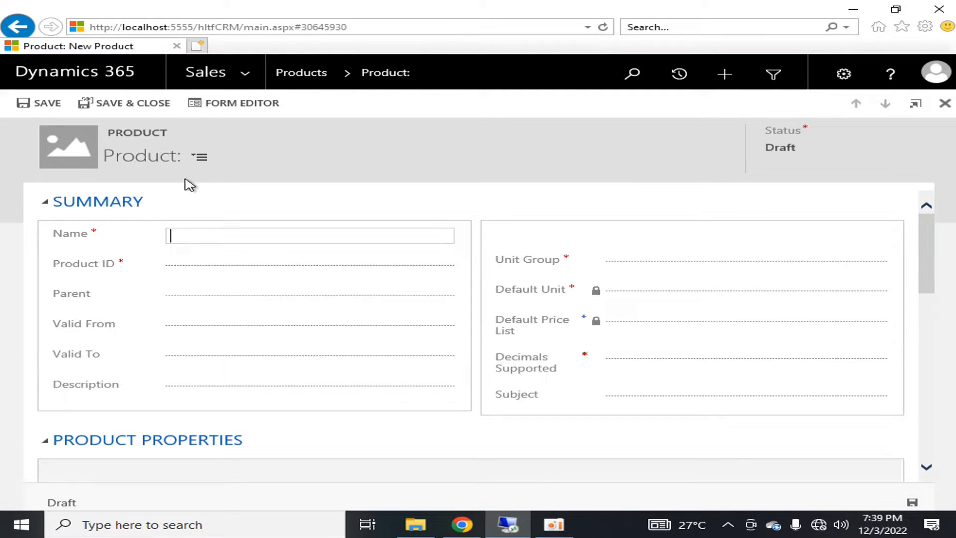
# Step: Enter the product name and ID, and choose Refrigerator as the parent family
pyautogui.click(222, 295)
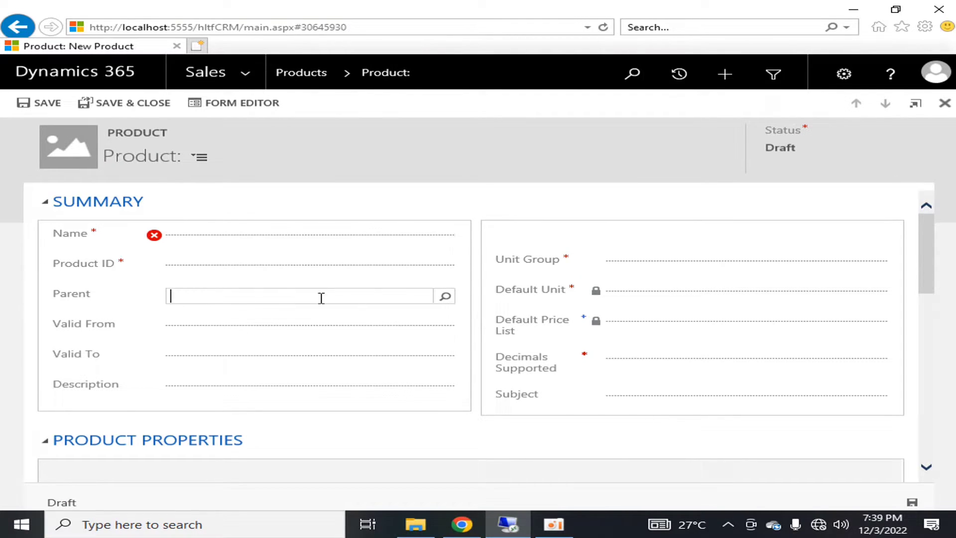
pyautogui.click(446, 298)
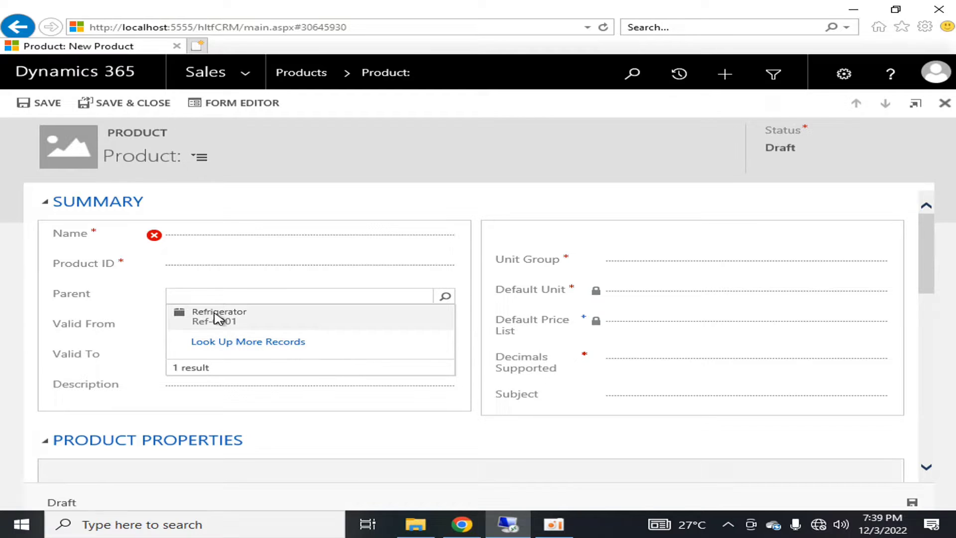
pyautogui.click(212, 234)
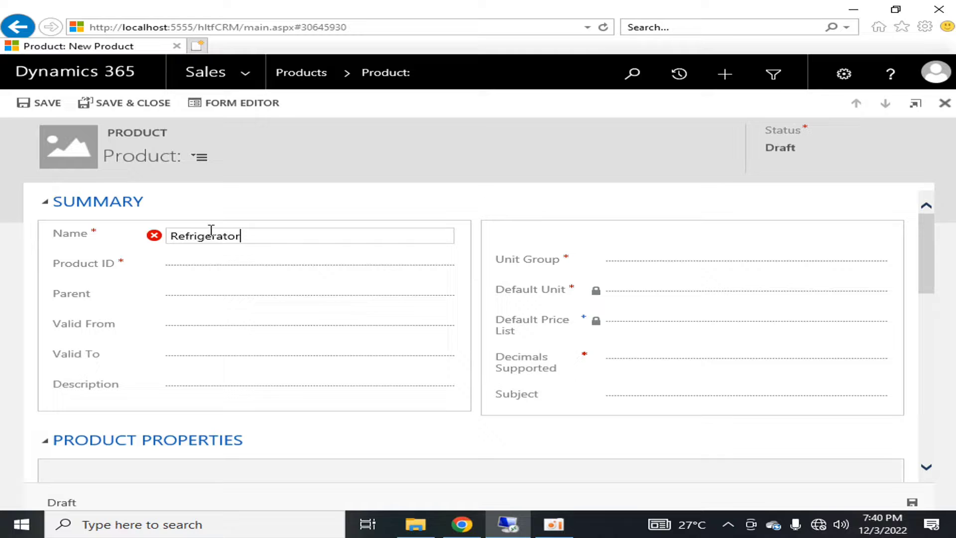
pyautogui.press('Tab')
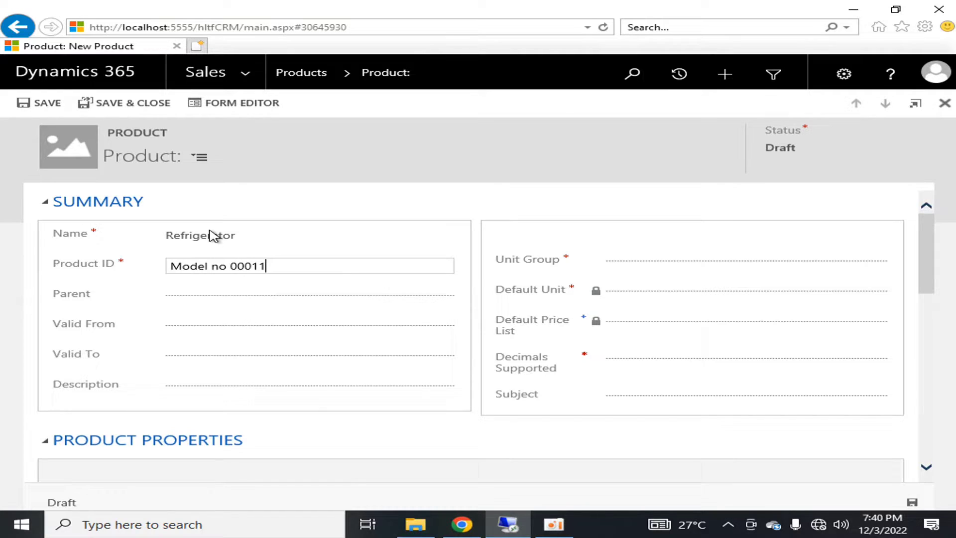
pyautogui.click(238, 293)
pyautogui.click(445, 297)
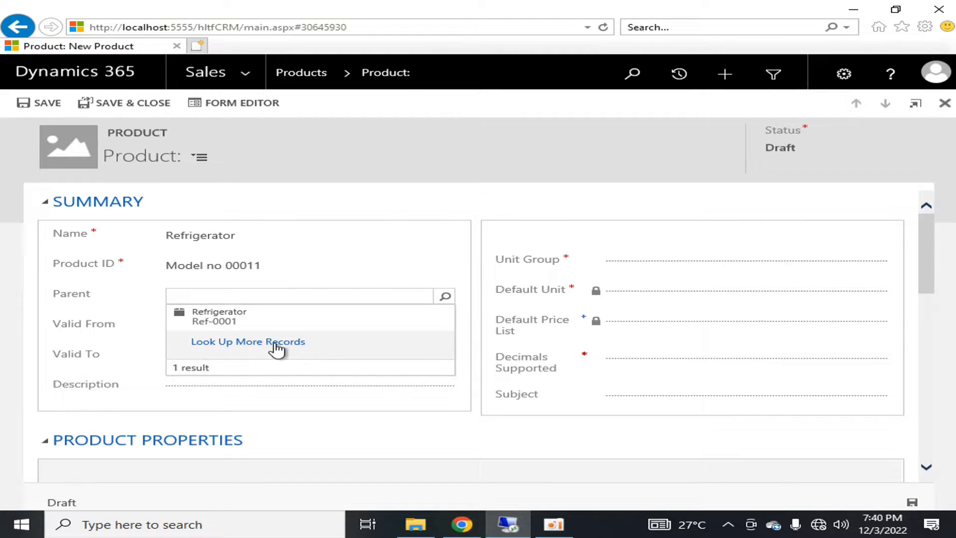
pyautogui.click(224, 319)
pyautogui.click(188, 327)
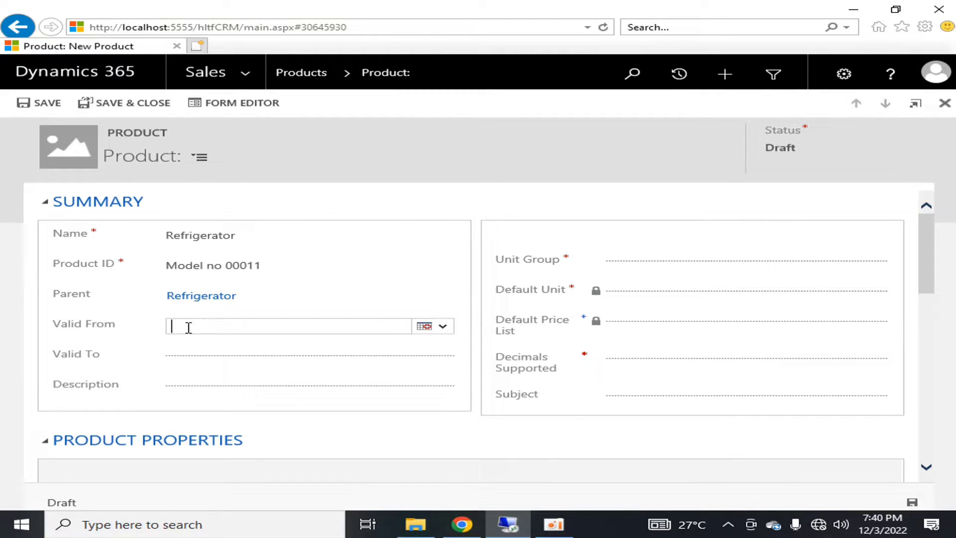
# Step: Set the product's validity from 12/4/2022 to 6/4/2023
pyautogui.click(424, 327)
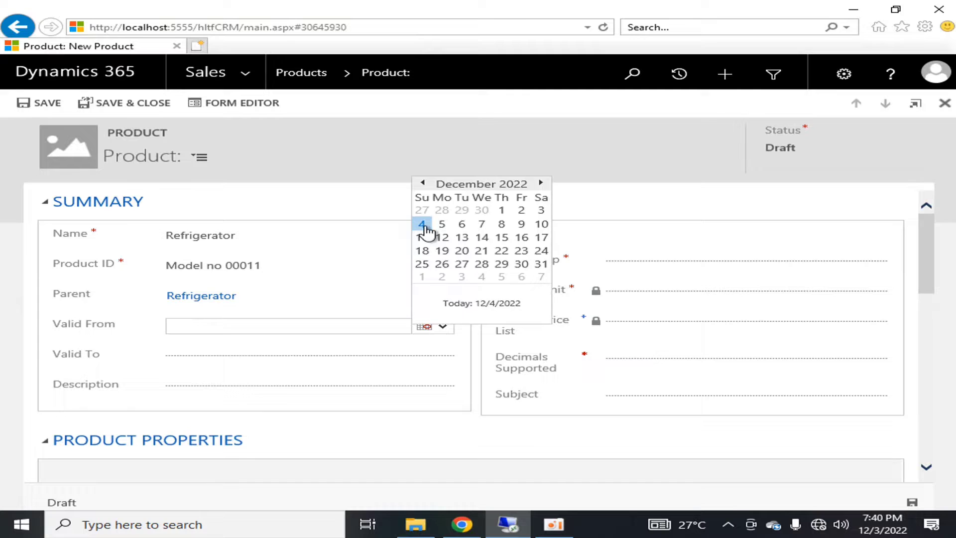
pyautogui.click(422, 225)
pyautogui.click(274, 357)
pyautogui.click(442, 357)
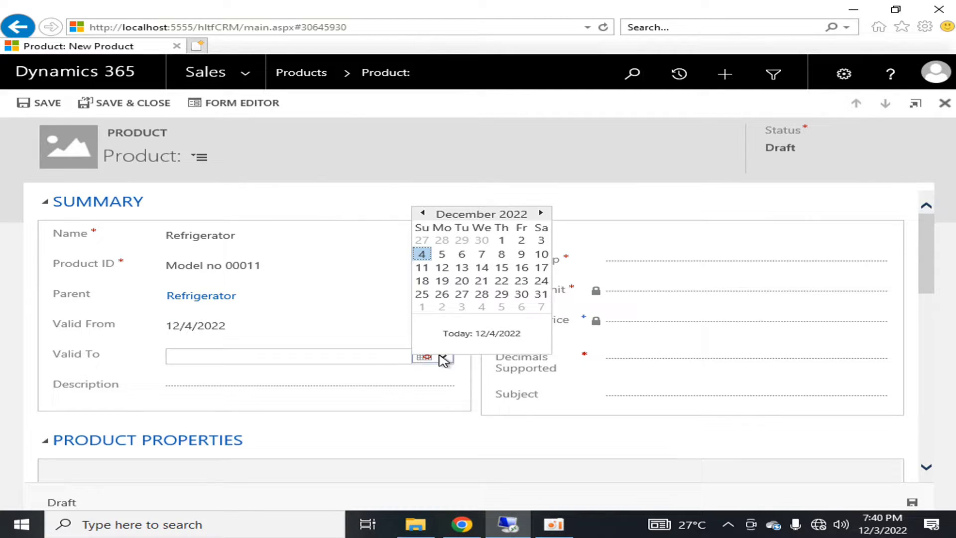
pyautogui.click(541, 213)
pyautogui.click(542, 213)
pyautogui.click(541, 213)
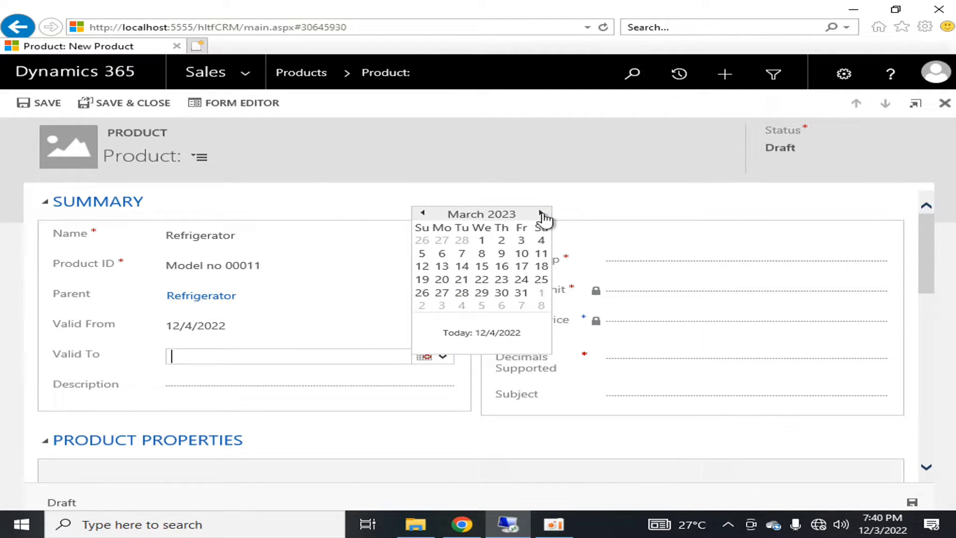
pyautogui.click(541, 213)
pyautogui.click(541, 213)
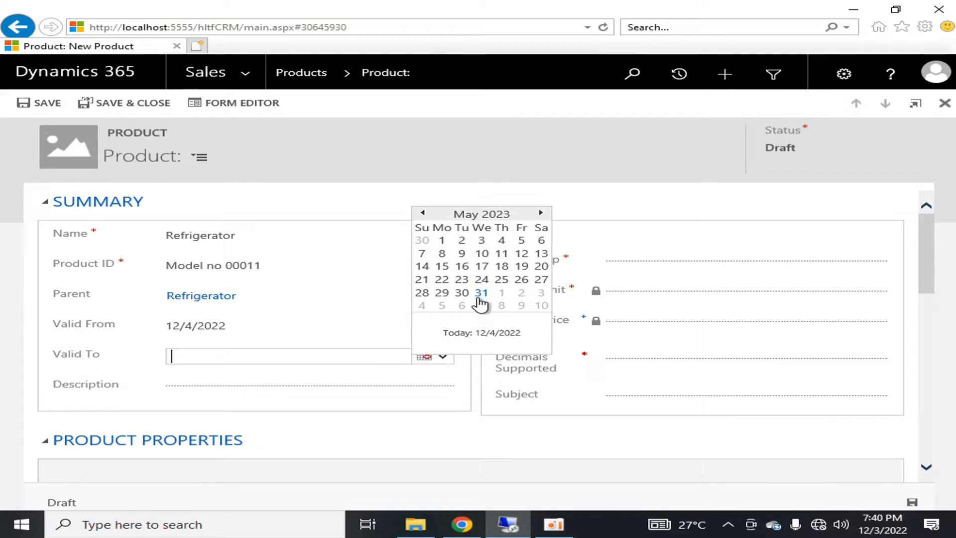
pyautogui.click(541, 213)
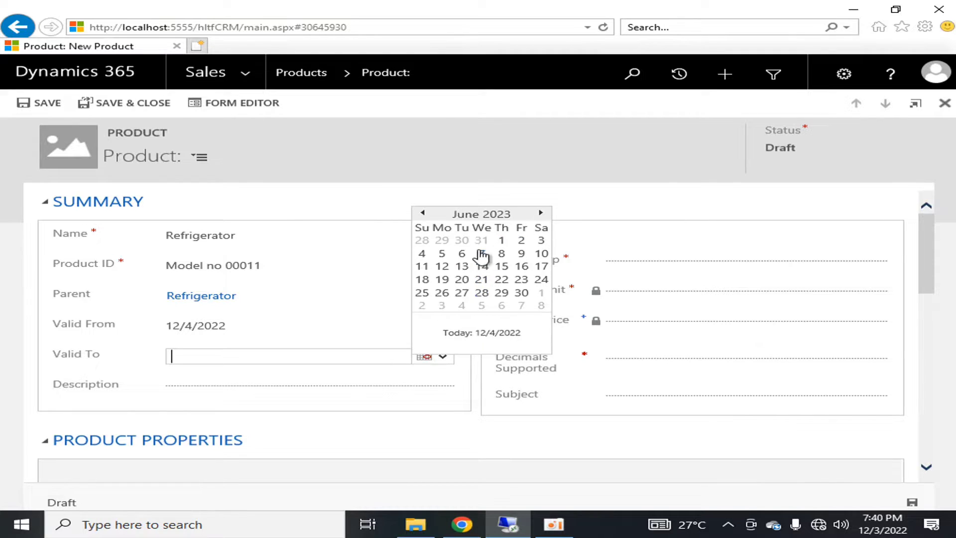
pyautogui.click(422, 258)
# Step: Enter the product description Newrefrigerator
pyautogui.click(214, 384)
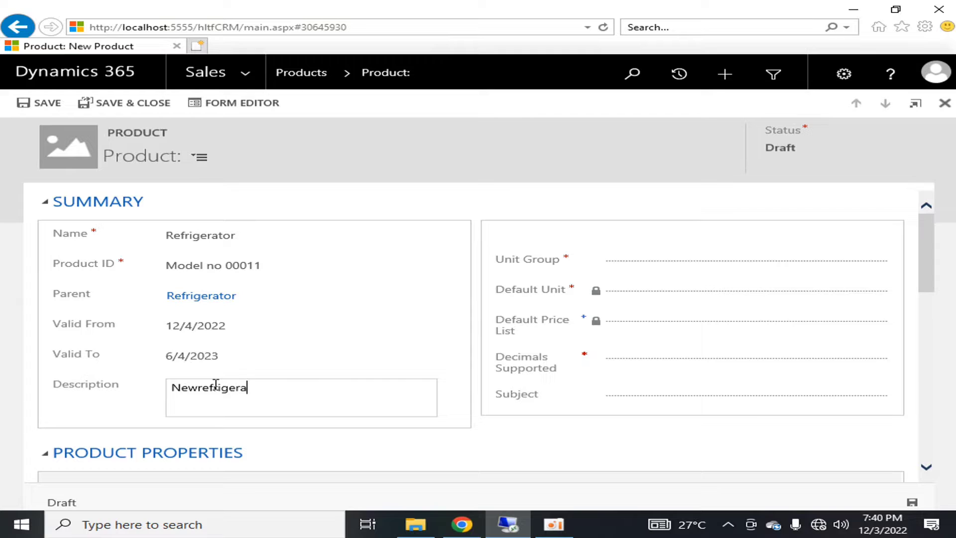
pyautogui.scroll(-6, 263, 397)
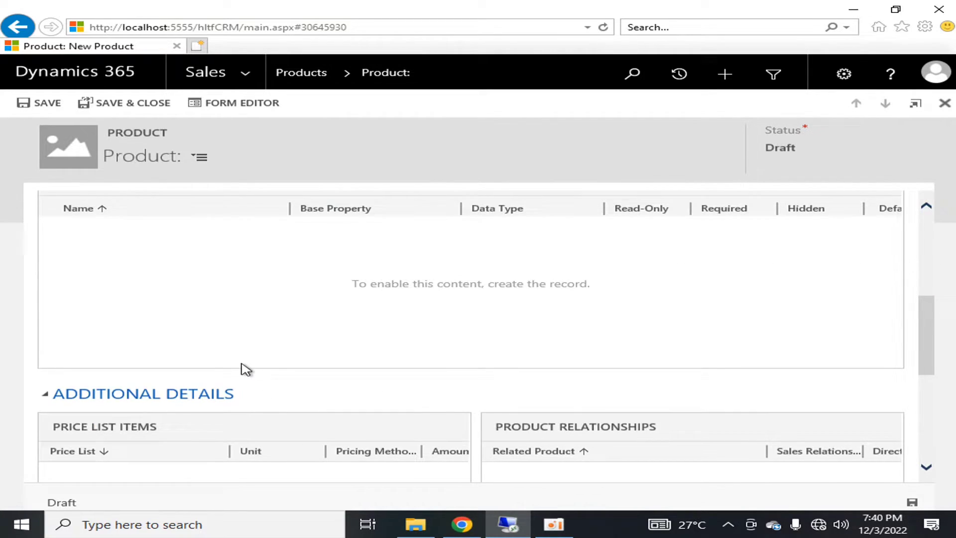
pyautogui.scroll(1, 246, 368)
pyautogui.scroll(-6, 245, 369)
pyautogui.scroll(11, 245, 368)
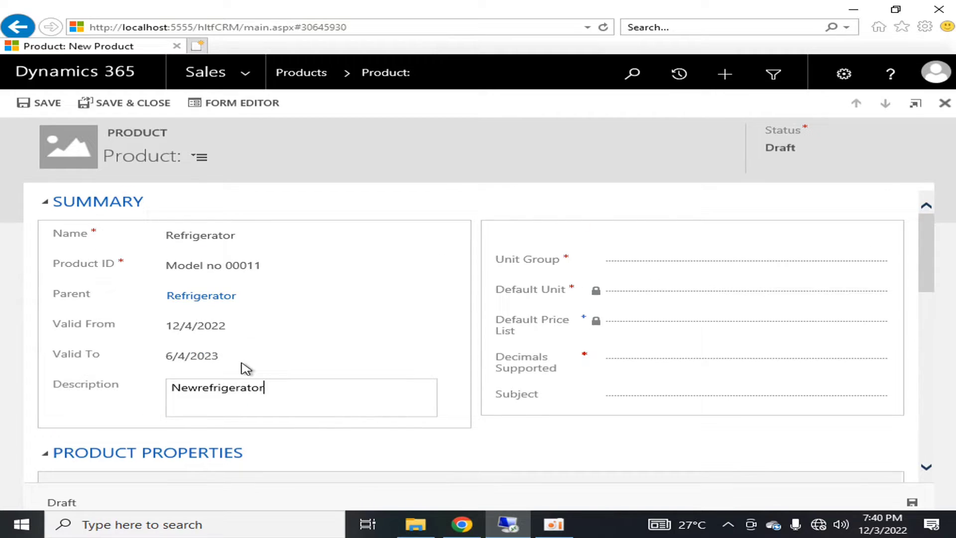
# Step: Set the product's unit group to Default Unit
pyautogui.click(733, 259)
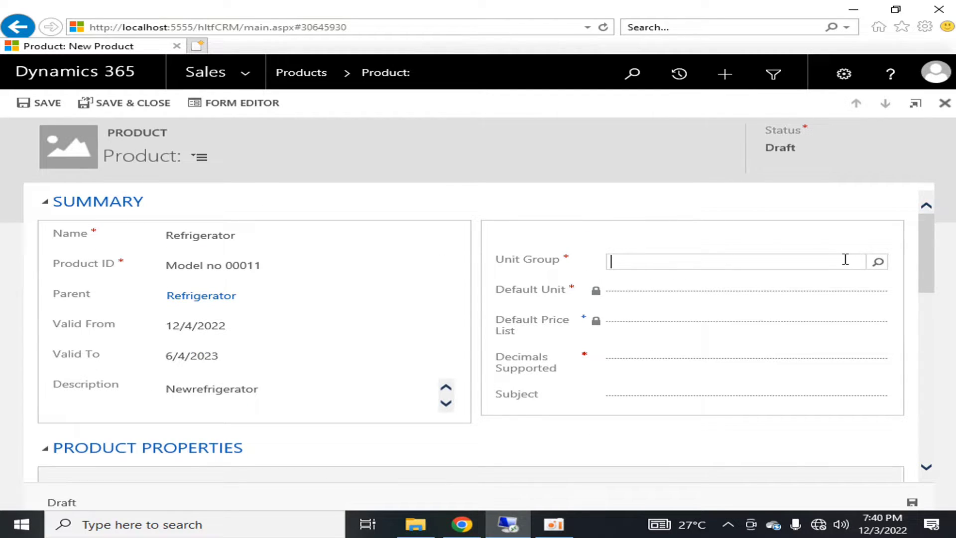
pyautogui.click(878, 263)
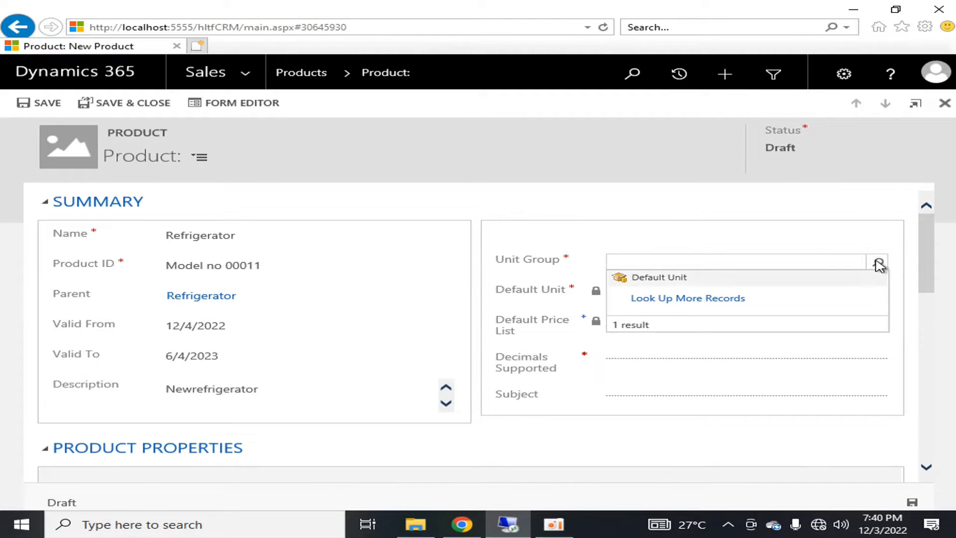
pyautogui.click(787, 280)
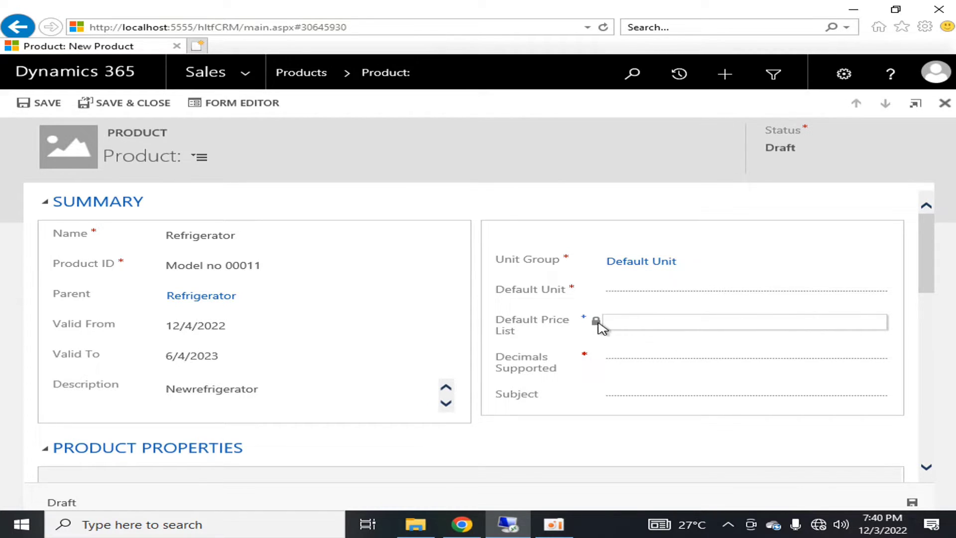
pyautogui.scroll(-3, 619, 344)
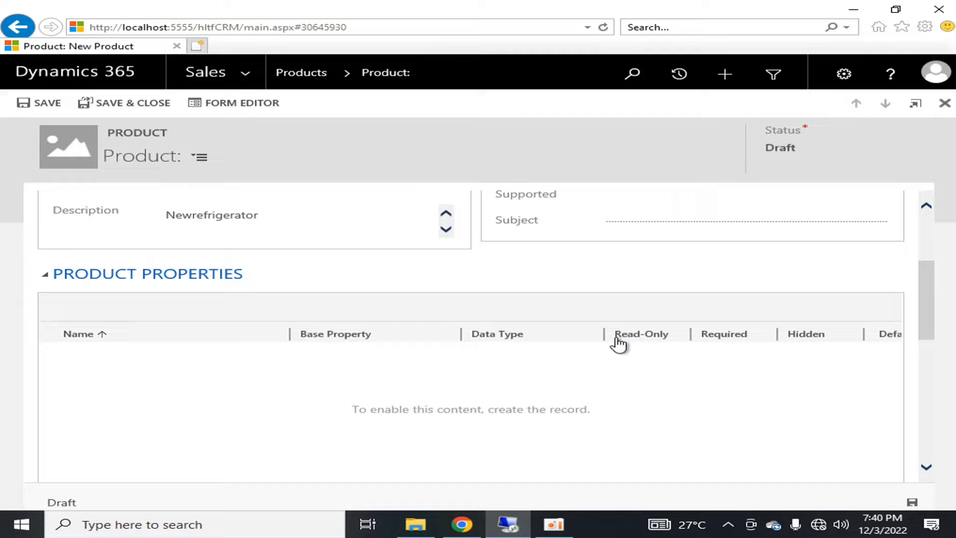
pyautogui.scroll(-5, 618, 343)
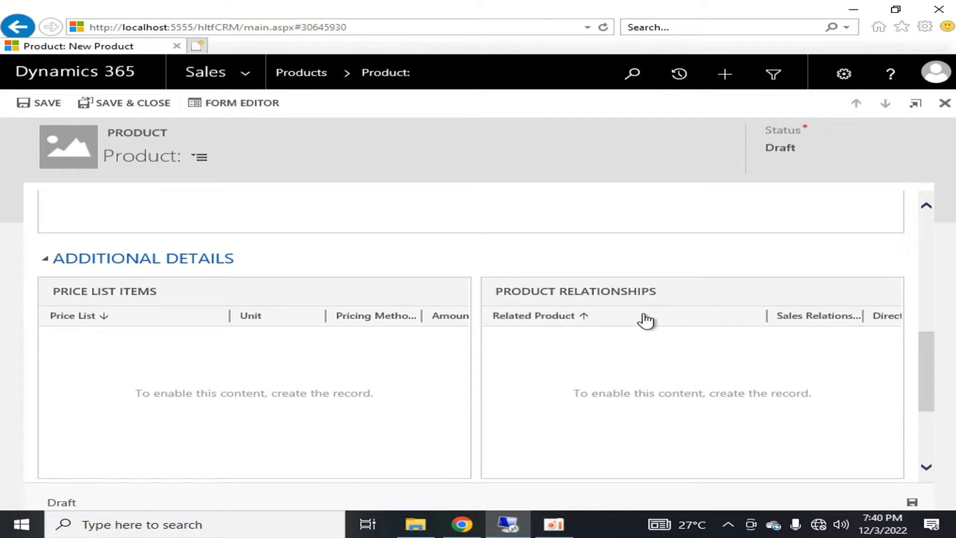
pyautogui.scroll(-3, 642, 321)
pyautogui.scroll(5, 635, 335)
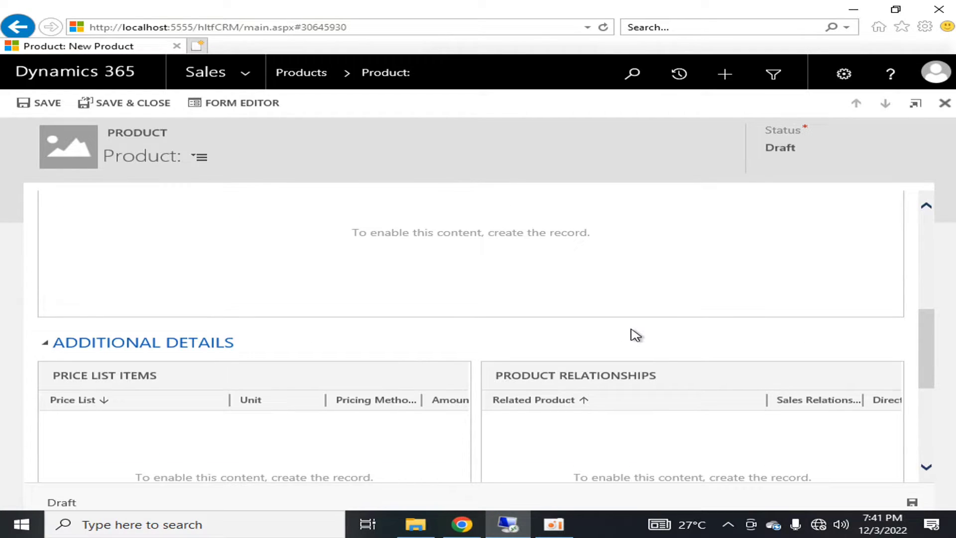
pyautogui.scroll(3, 636, 334)
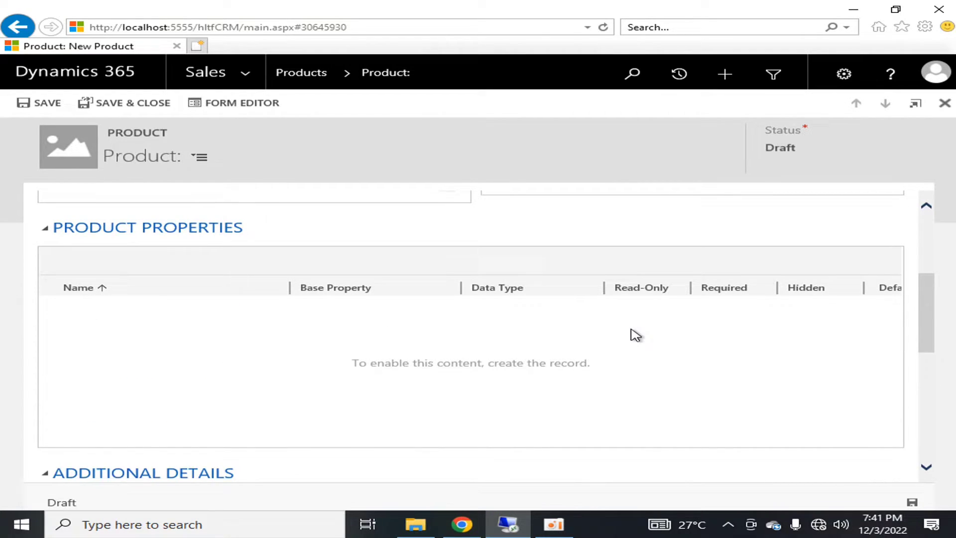
pyautogui.scroll(5, 635, 334)
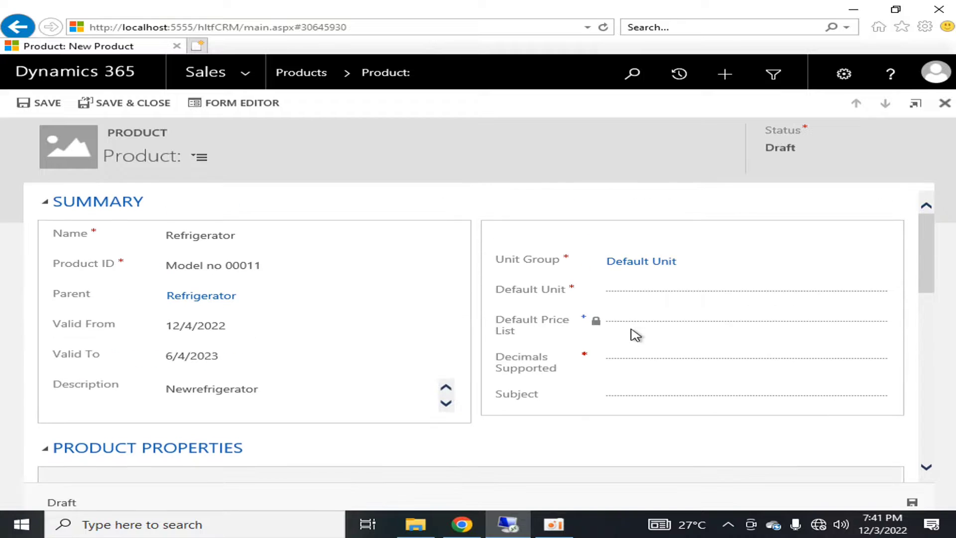
# Step: Save the product with default unit Primary Unit and 2 decimals supported
pyautogui.click(36, 103)
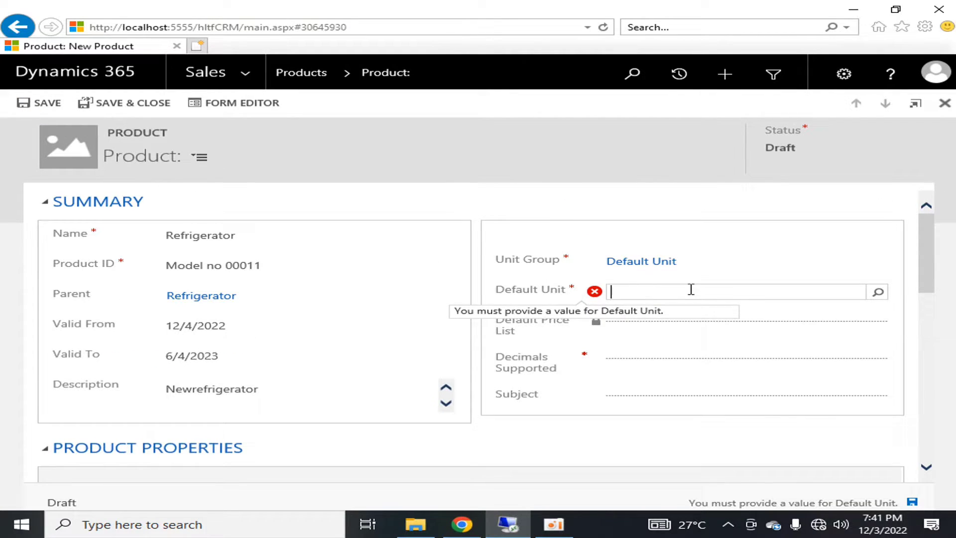
pyautogui.click(878, 294)
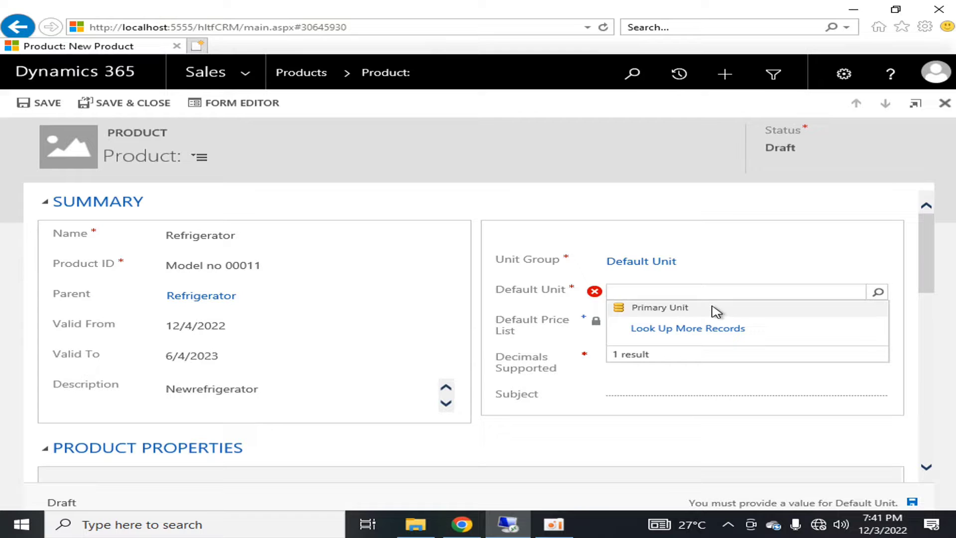
pyautogui.click(660, 308)
pyautogui.click(49, 104)
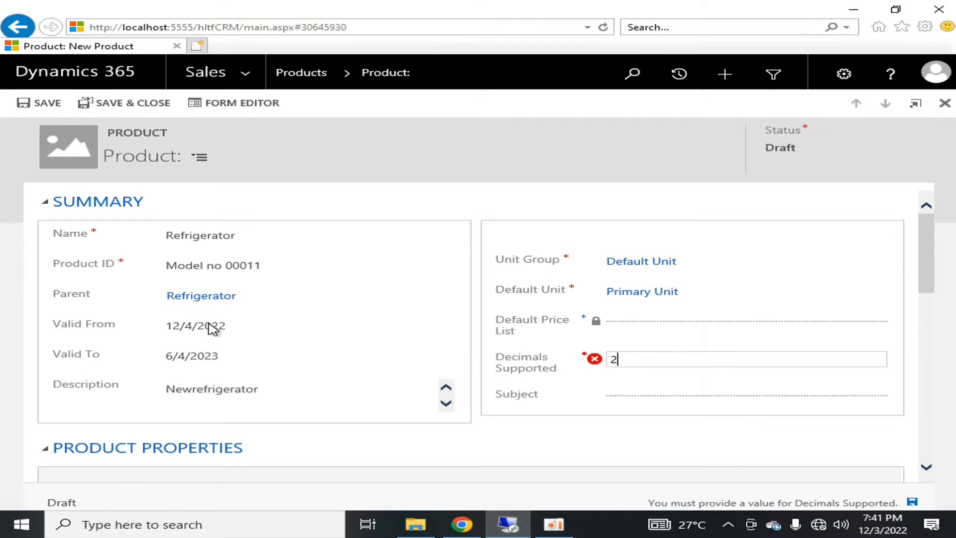
pyautogui.write('2')
pyautogui.click(42, 103)
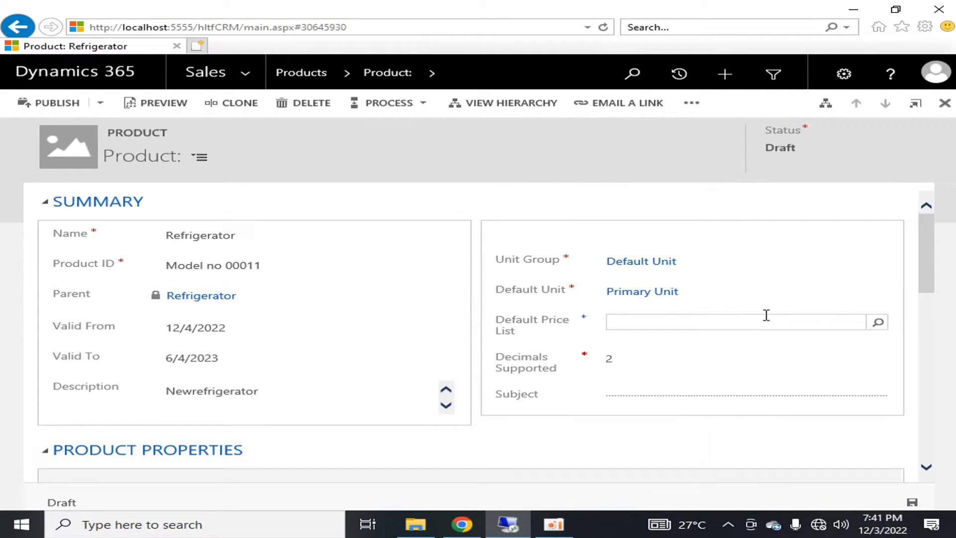
# Step: Search for a default price list, cancel the empty lookup, and return to Products
pyautogui.click(878, 323)
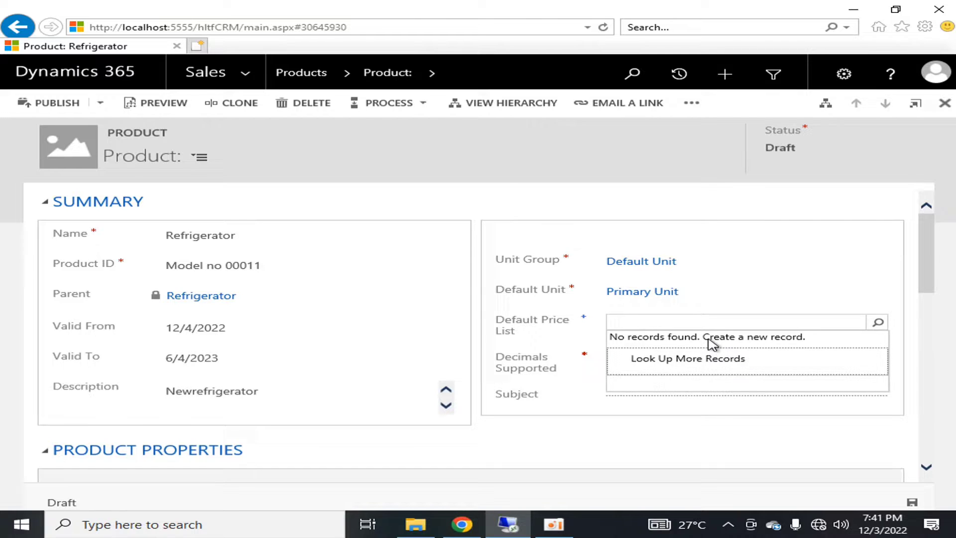
pyautogui.click(732, 362)
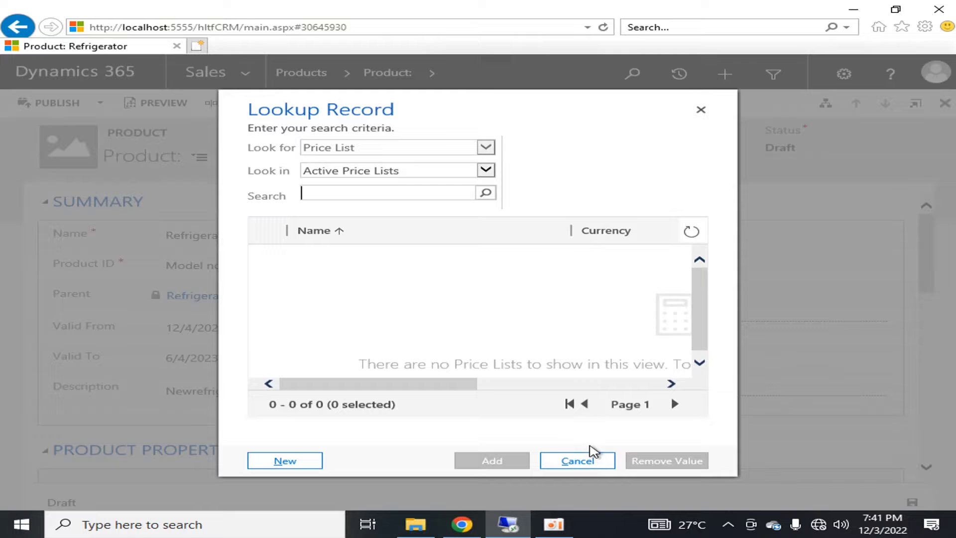
pyautogui.click(580, 464)
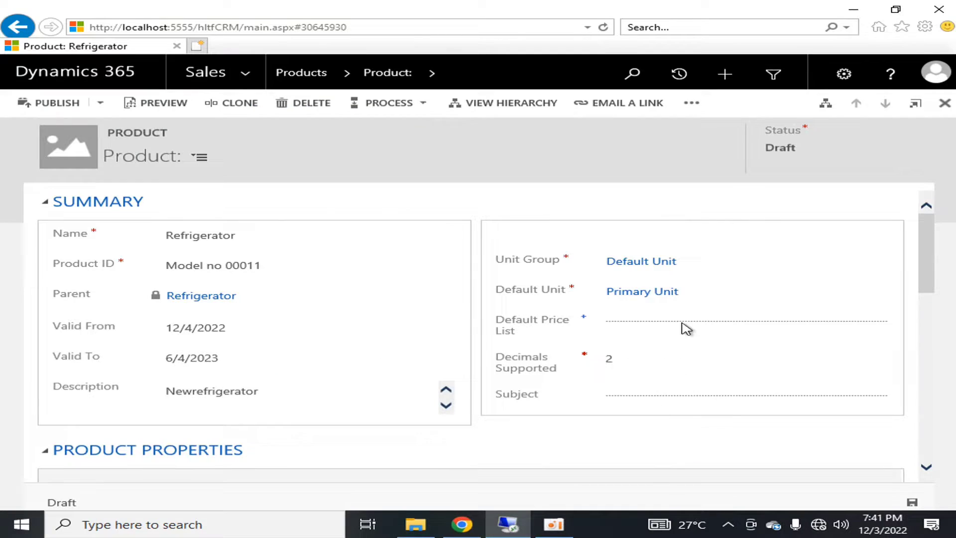
pyautogui.click(313, 75)
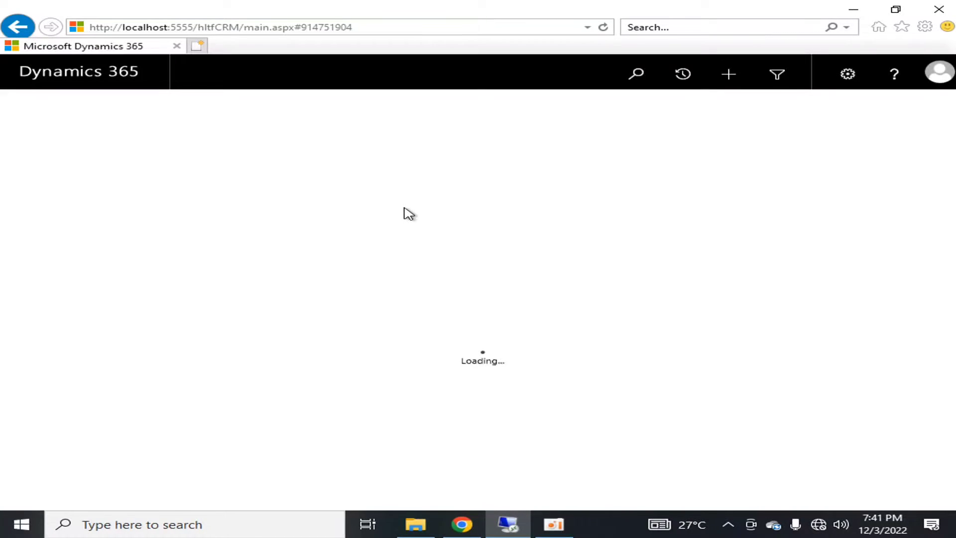
# Step: Check Price Lists via Settings > Product Catalog, then open Families & Products
pyautogui.click(258, 70)
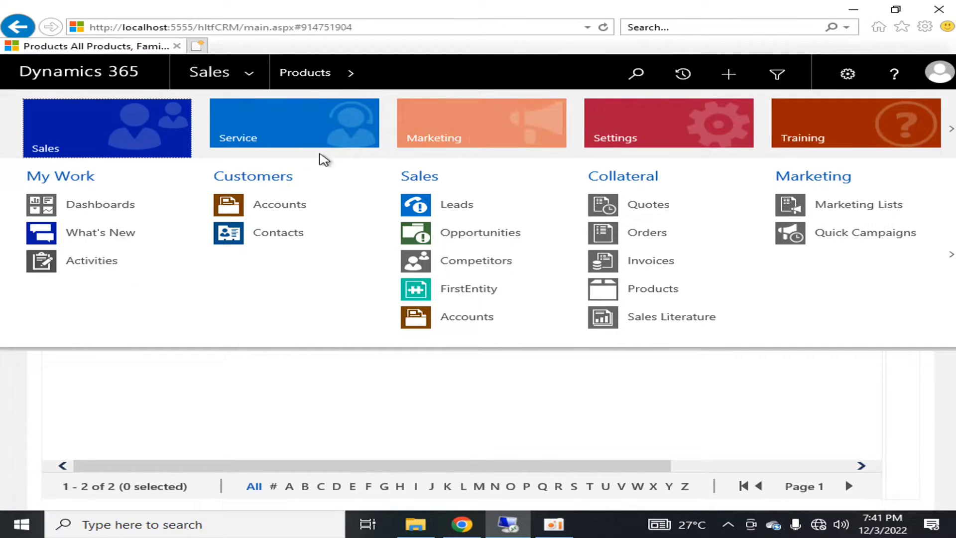
pyautogui.click(608, 124)
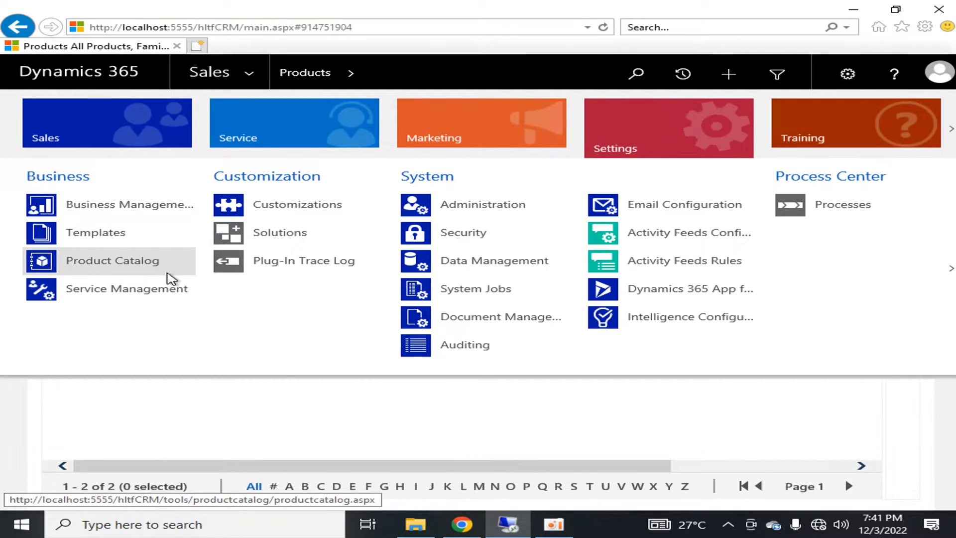
pyautogui.click(150, 264)
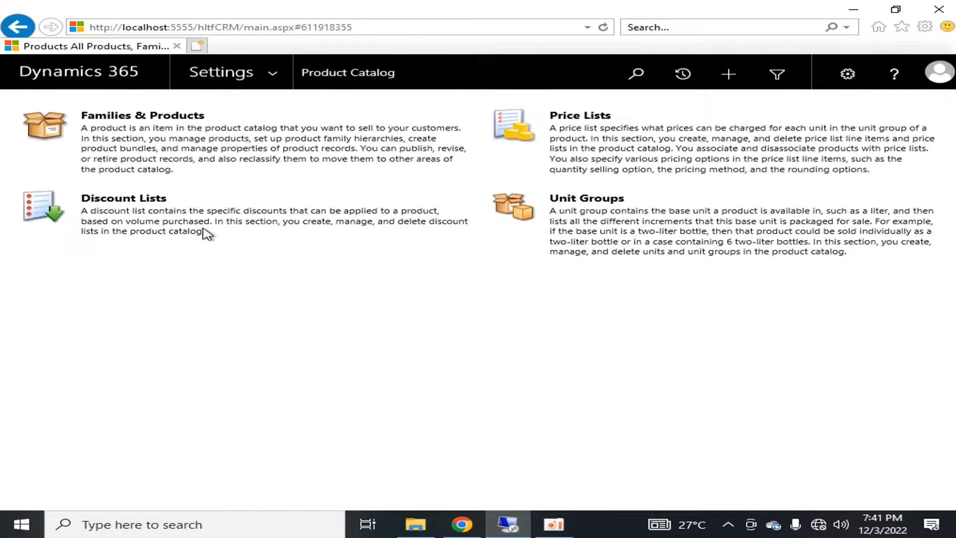
pyautogui.click(573, 125)
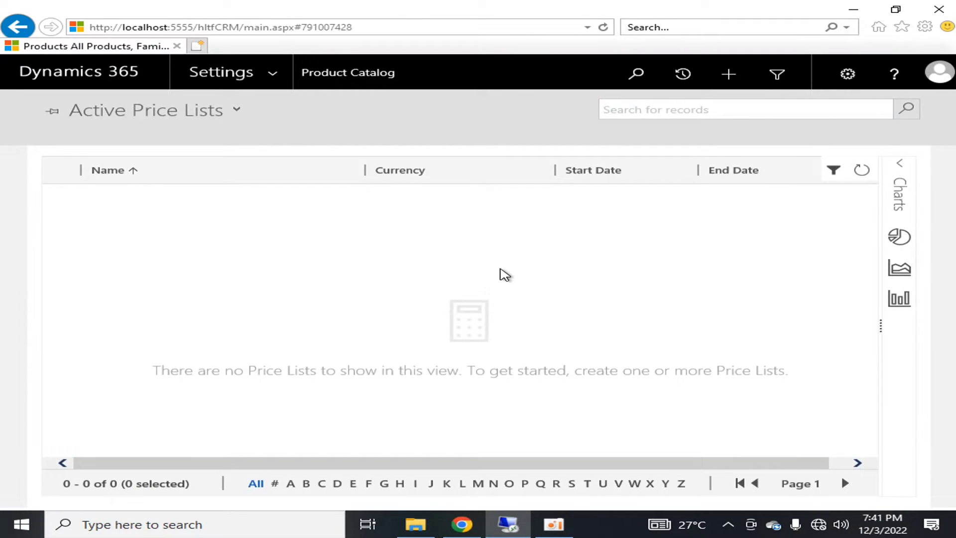
pyautogui.click(17, 26)
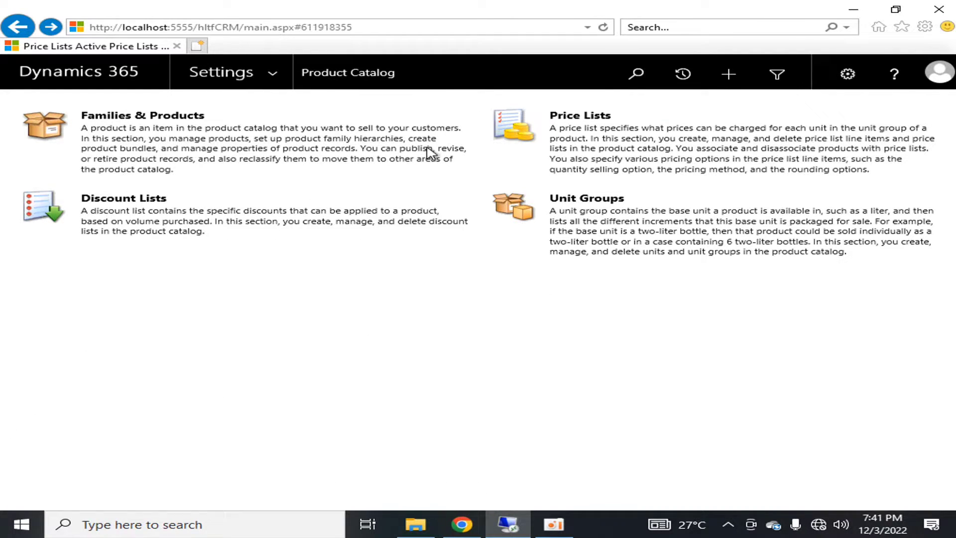
pyautogui.click(148, 117)
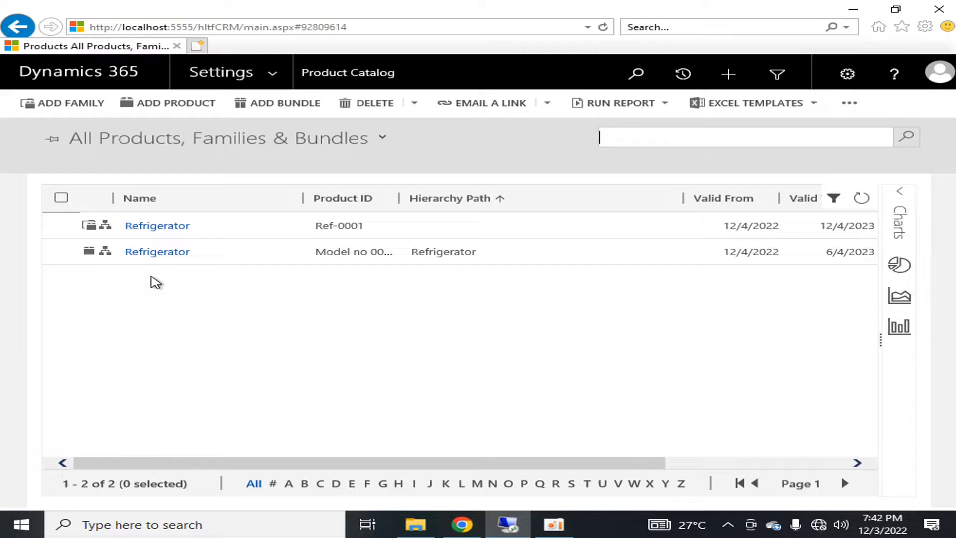
# Step: Open the Refrigerator product and look up its Default Price List options
pyautogui.click(177, 256)
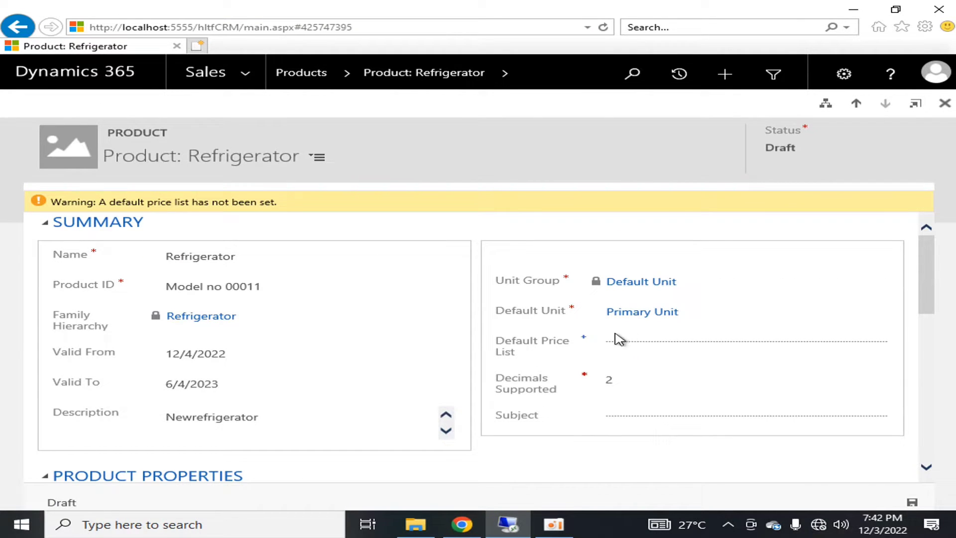
pyautogui.click(652, 343)
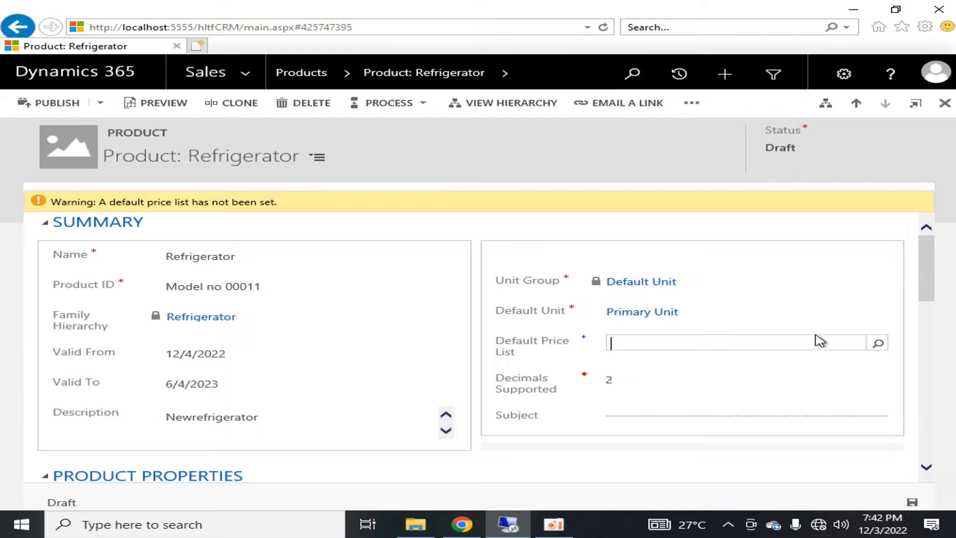
pyautogui.click(879, 343)
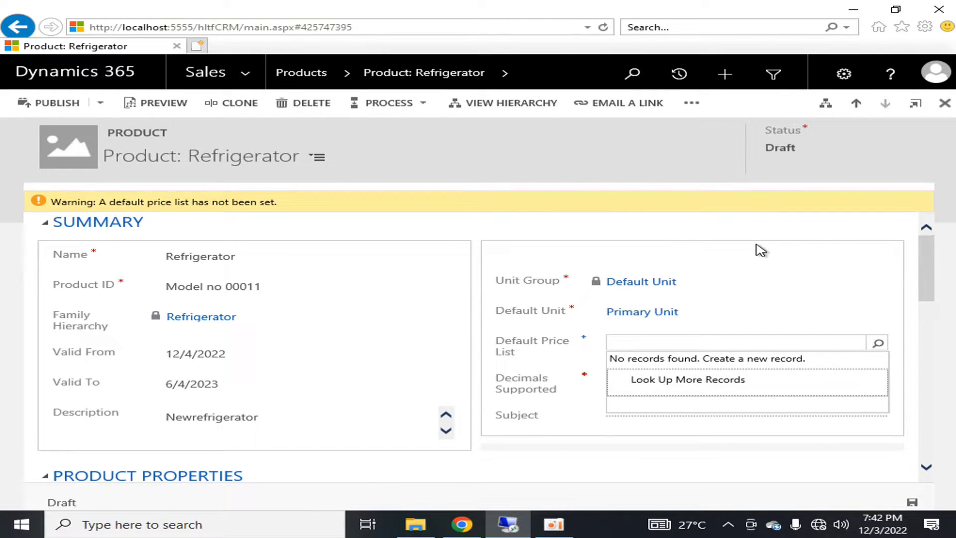
# Step: Go to Settings > Product Catalog > Price Lists
pyautogui.click(247, 71)
pyautogui.click(700, 105)
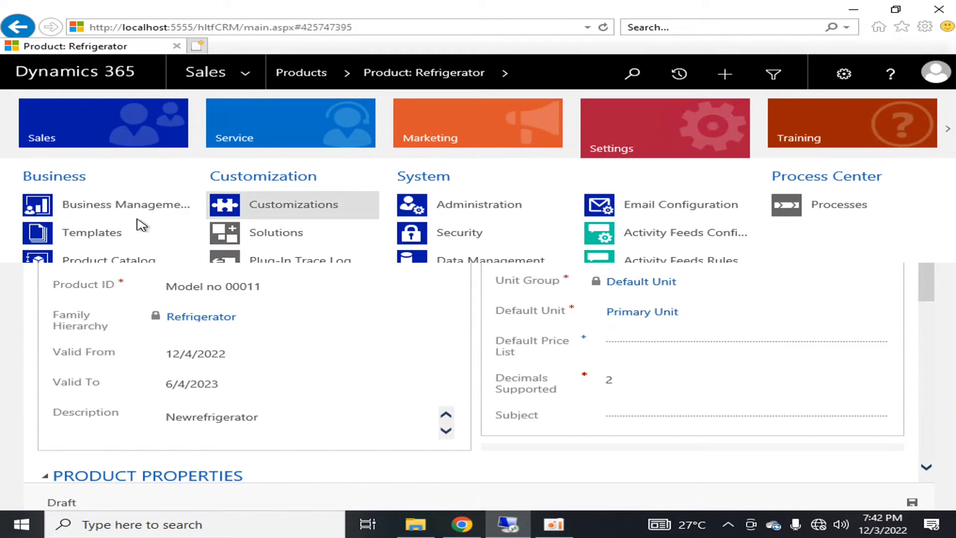
pyautogui.click(149, 260)
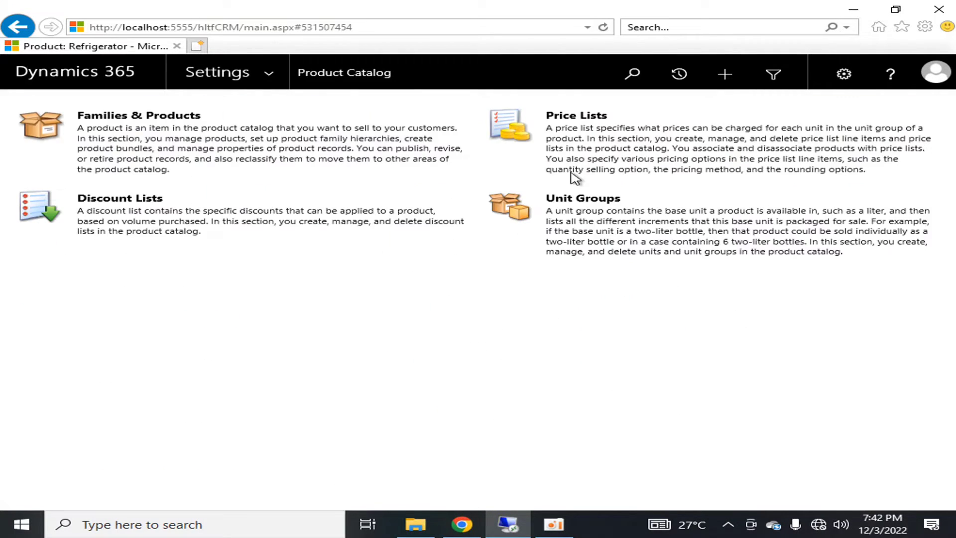
pyautogui.click(578, 148)
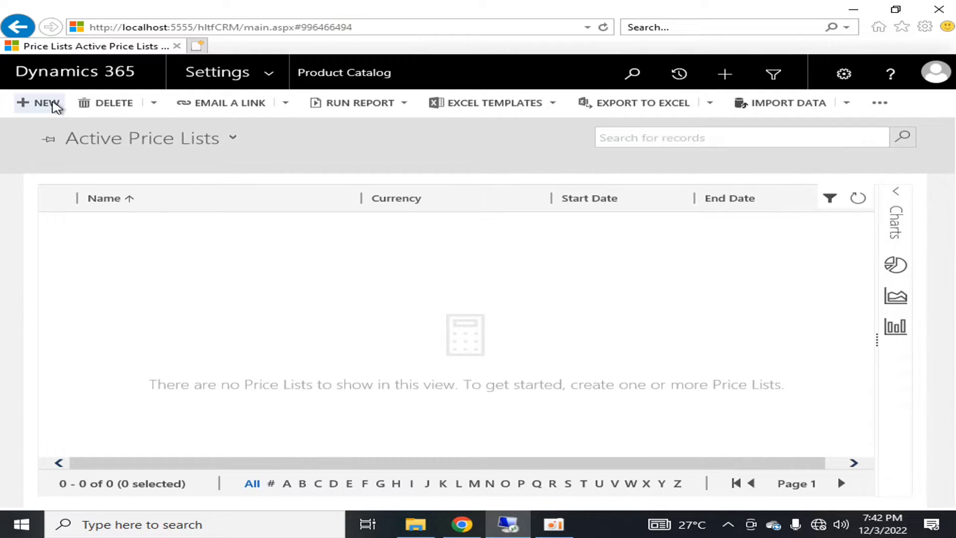
# Step: Create a new price list named 'Refrigerator Price'
pyautogui.click(50, 103)
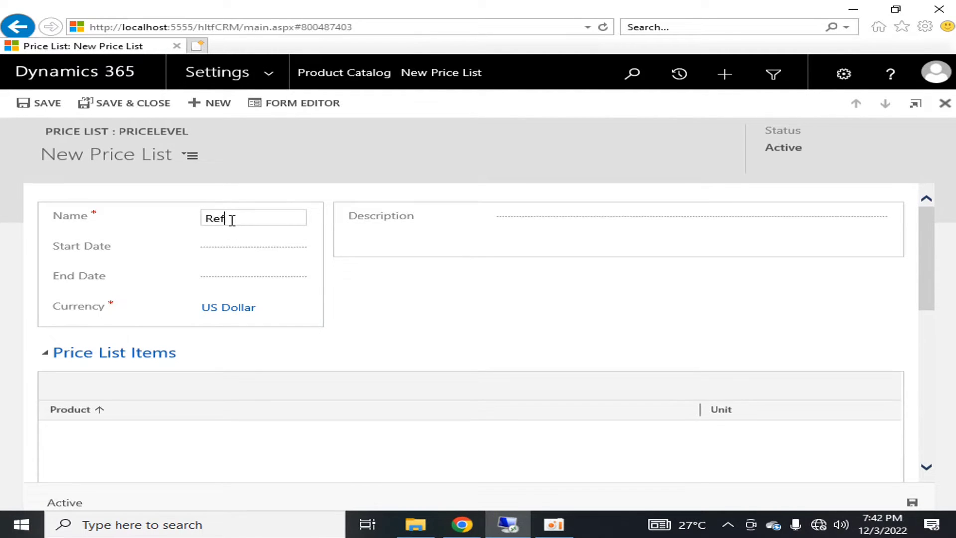
pyautogui.click(232, 217)
pyautogui.write('Refrigerator Price L')
pyautogui.press('BackSpace')
pyautogui.press('BackSpace')
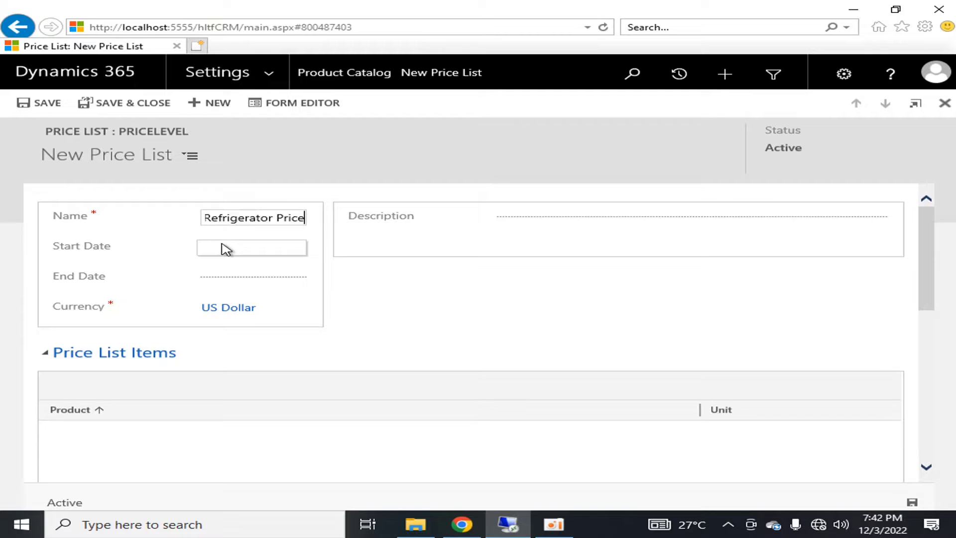
# Step: Give the price list start date 12/4/2022 and end date 6/4/2023, then save
pyautogui.click(222, 247)
pyautogui.click(280, 248)
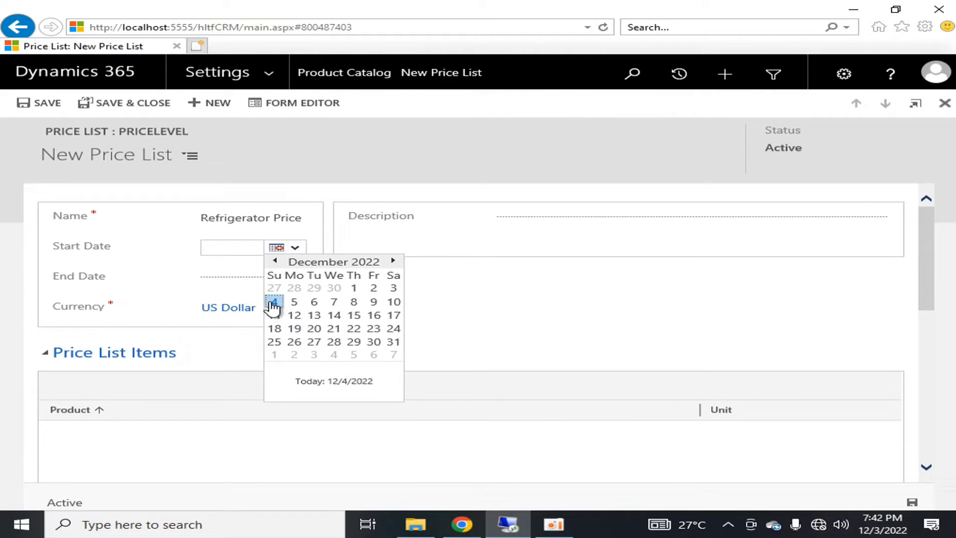
pyautogui.click(274, 301)
pyautogui.click(294, 278)
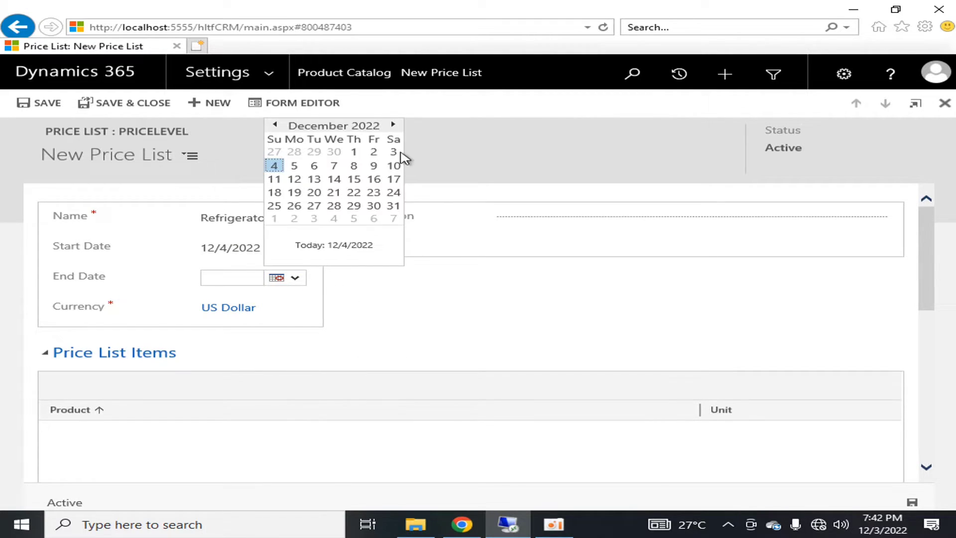
pyautogui.click(394, 124)
pyautogui.click(393, 124)
pyautogui.click(393, 124)
pyautogui.click(393, 125)
pyautogui.click(394, 125)
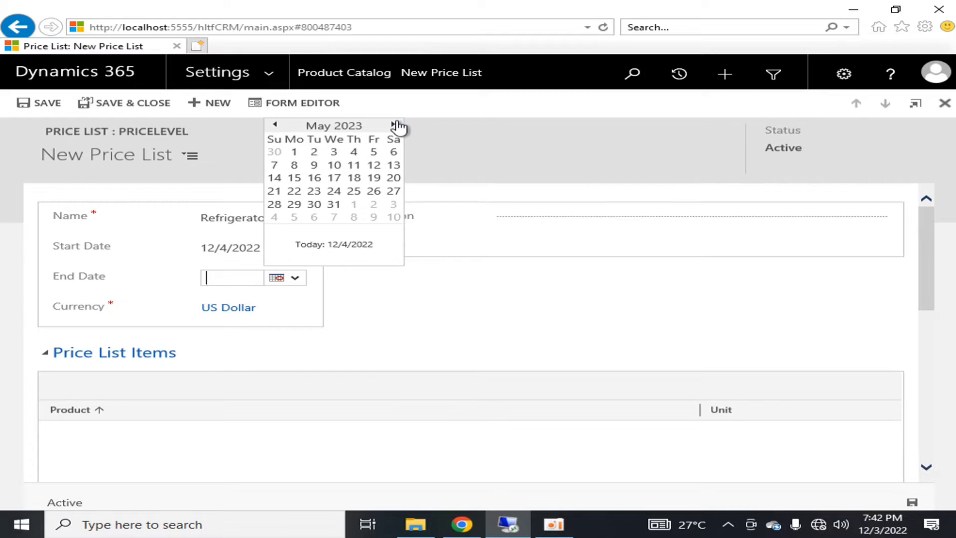
pyautogui.click(394, 124)
pyautogui.click(275, 166)
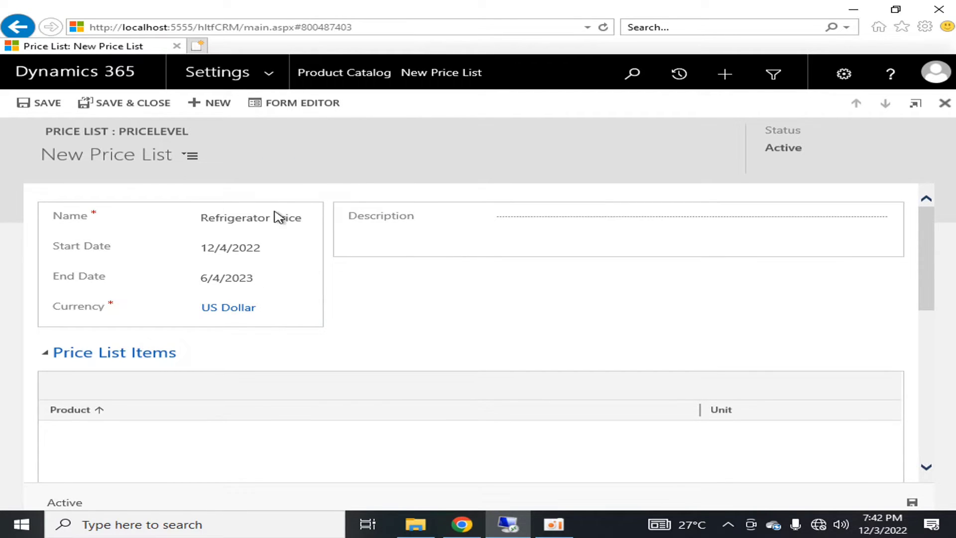
pyautogui.scroll(-8, 400, 320)
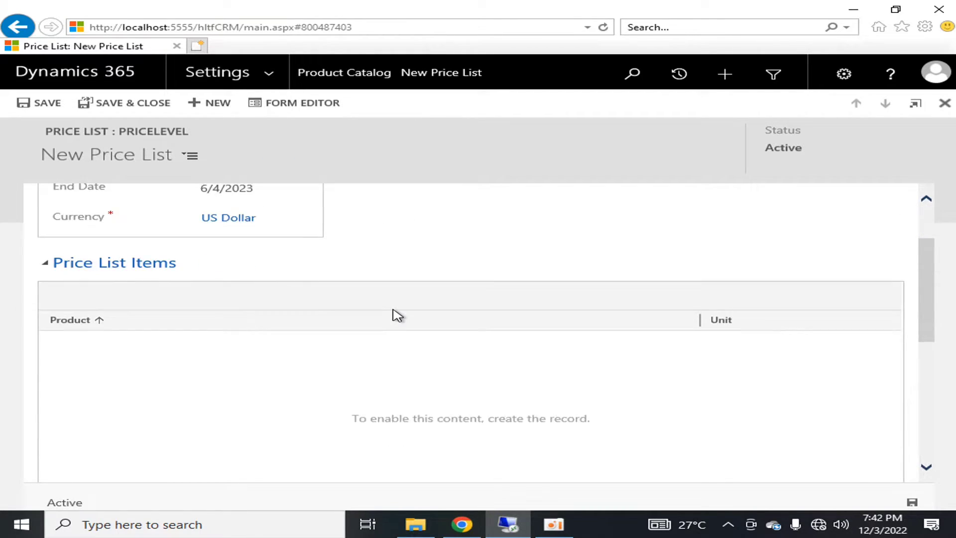
pyautogui.scroll(8, 393, 314)
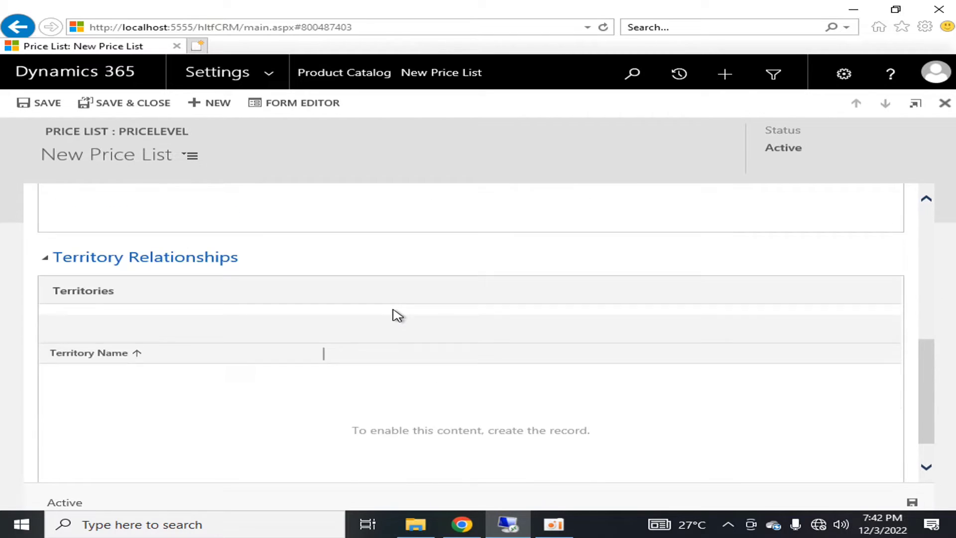
pyautogui.click(45, 102)
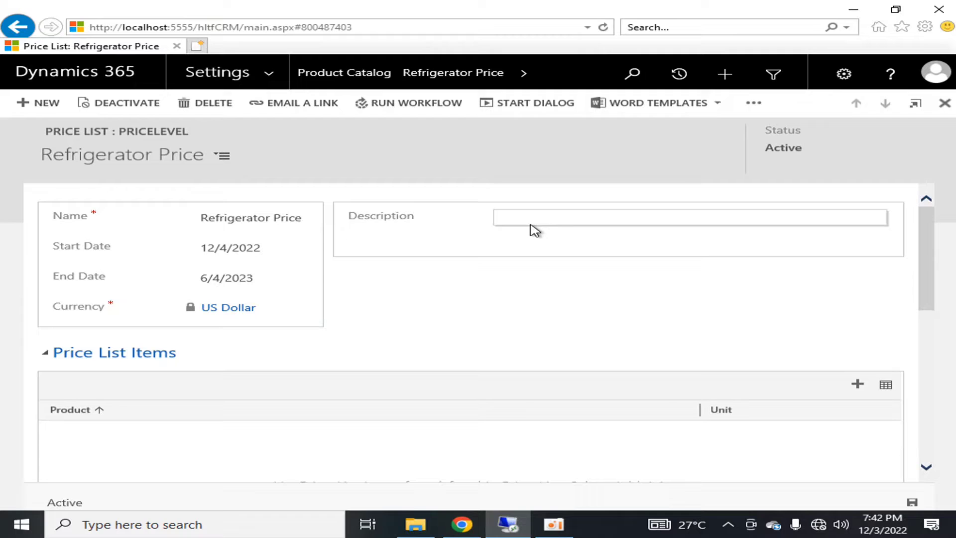
# Step: Confirm Refrigerator Price is listed under Price Lists, then head to Families & Products
pyautogui.click(361, 70)
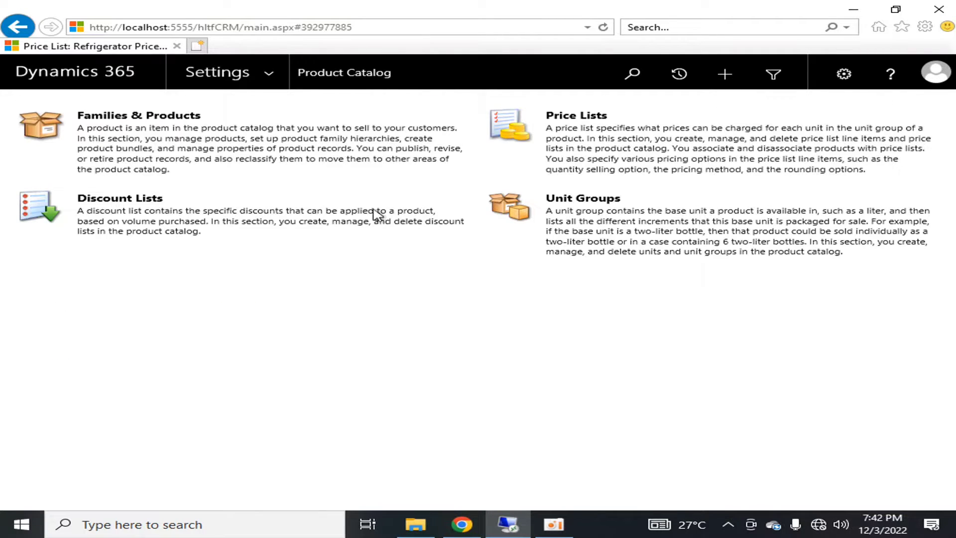
pyautogui.click(562, 120)
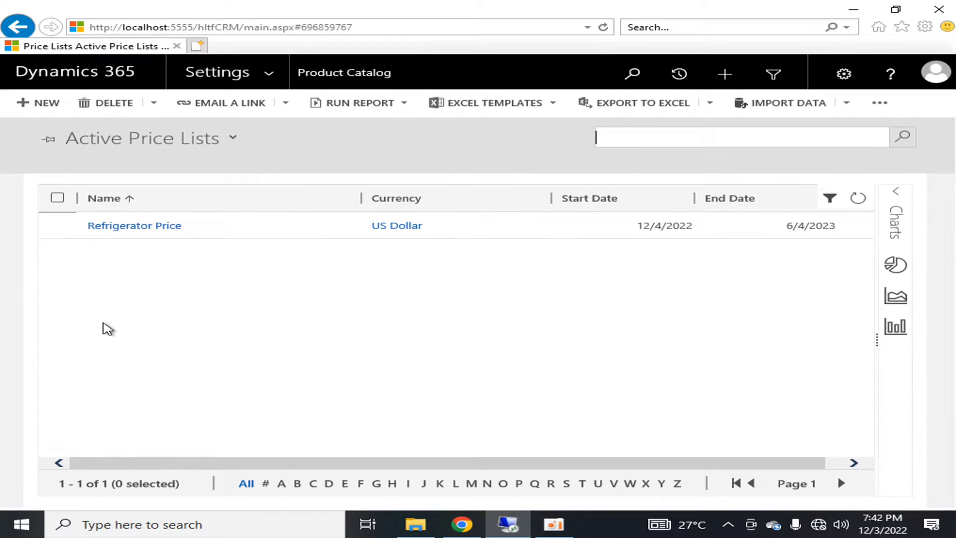
pyautogui.click(268, 75)
pyautogui.click(125, 261)
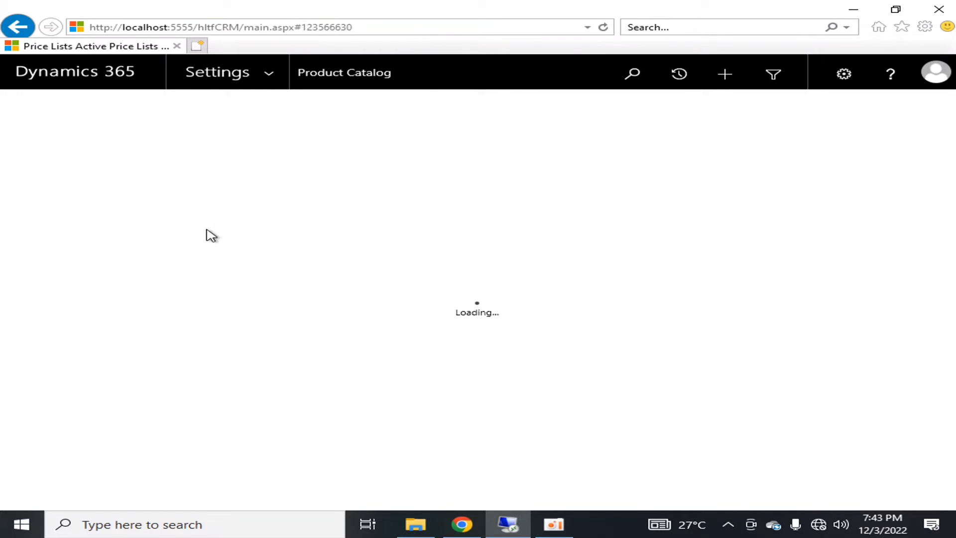
# Step: Assign Refrigerator Price as the Refrigerator family's default price list, save, and return to Products
pyautogui.click(177, 225)
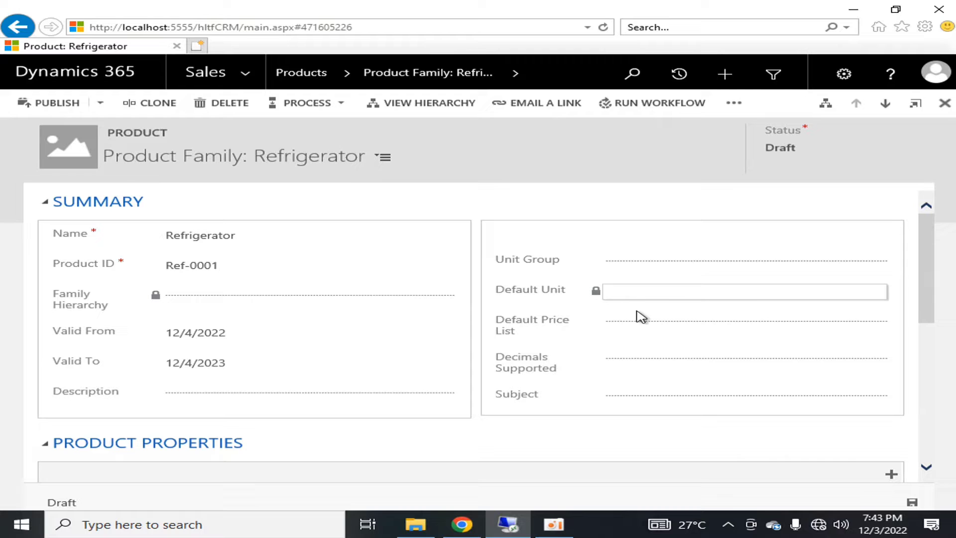
pyautogui.click(640, 325)
pyautogui.click(878, 322)
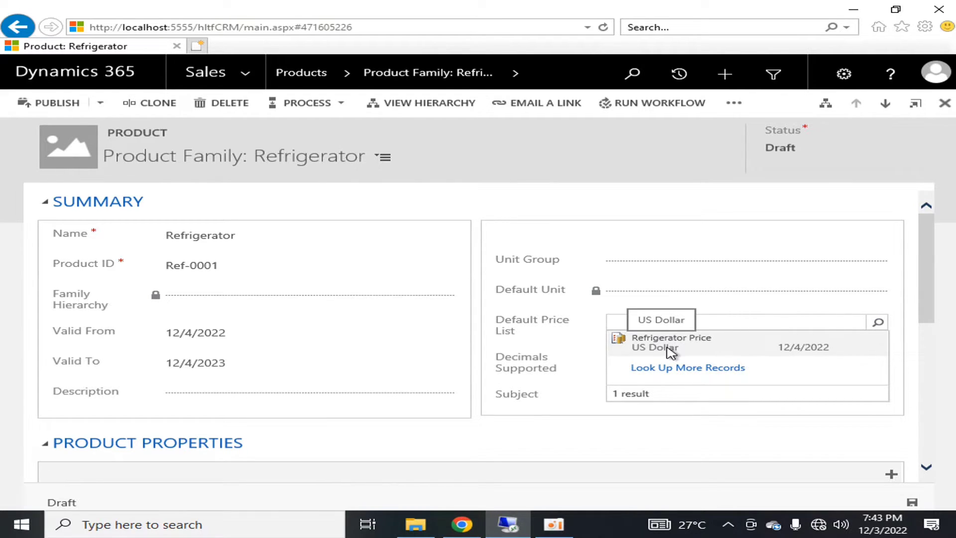
pyautogui.click(671, 348)
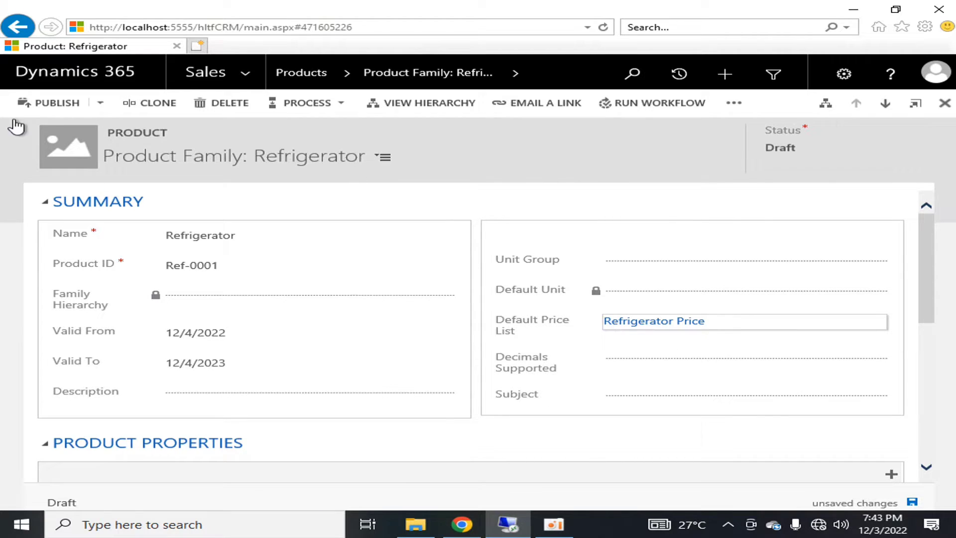
pyautogui.scroll(-5, 497, 373)
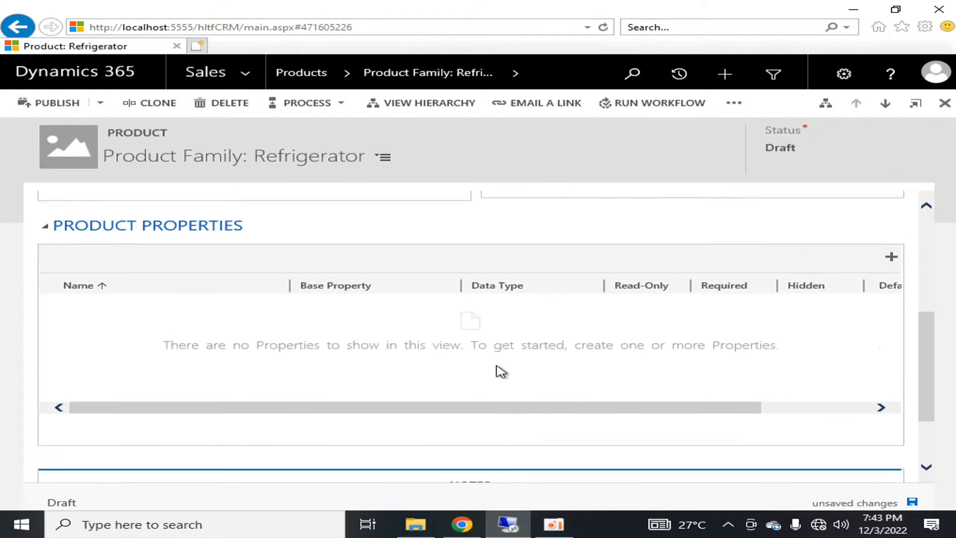
pyautogui.scroll(5, 497, 371)
pyautogui.scroll(-5, 498, 369)
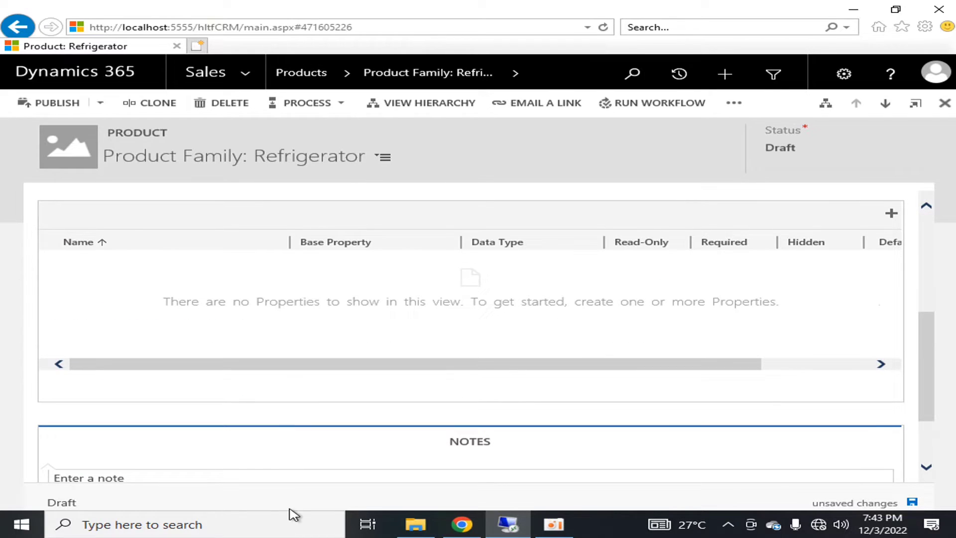
pyautogui.click(917, 503)
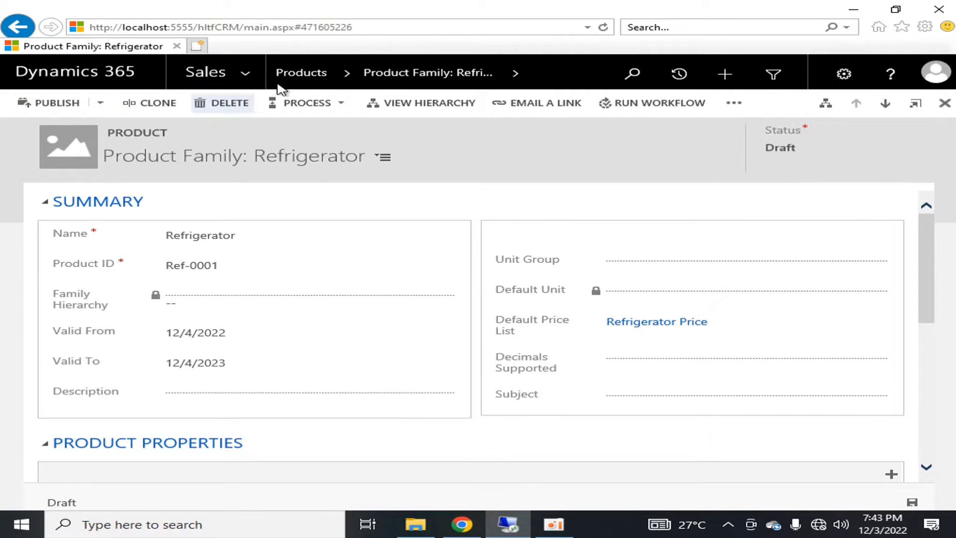
pyautogui.click(317, 80)
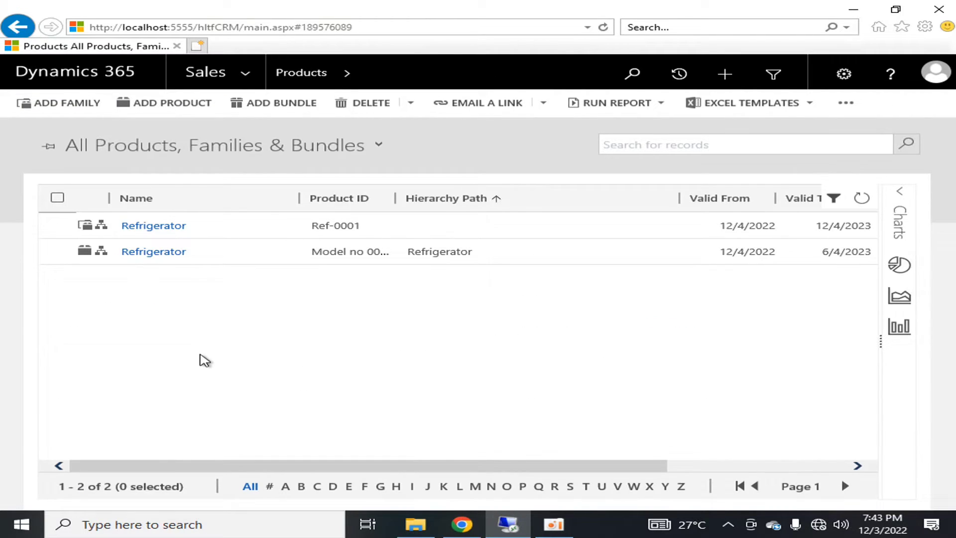
# Step: Navigate through the Settings area to the Product Catalog overview
pyautogui.click(246, 73)
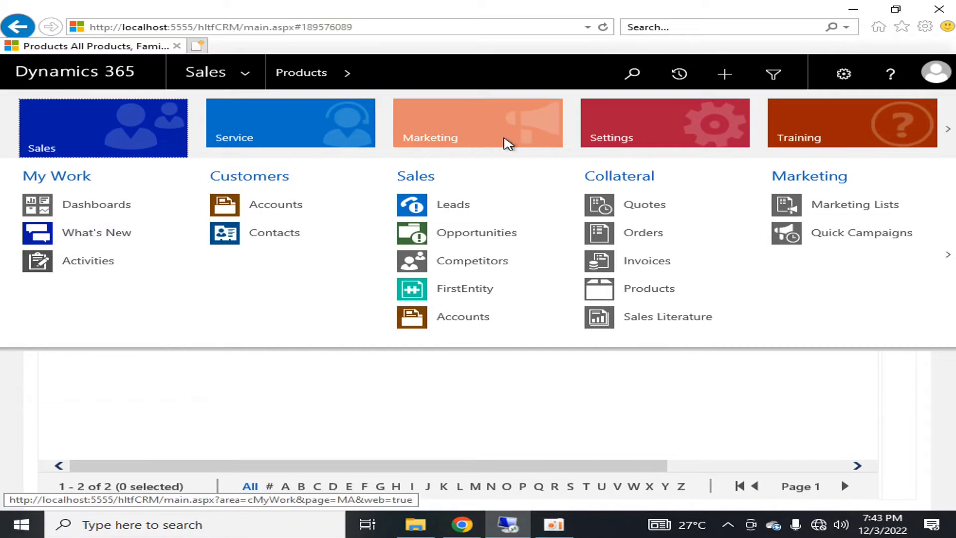
pyautogui.click(664, 124)
pyautogui.click(87, 260)
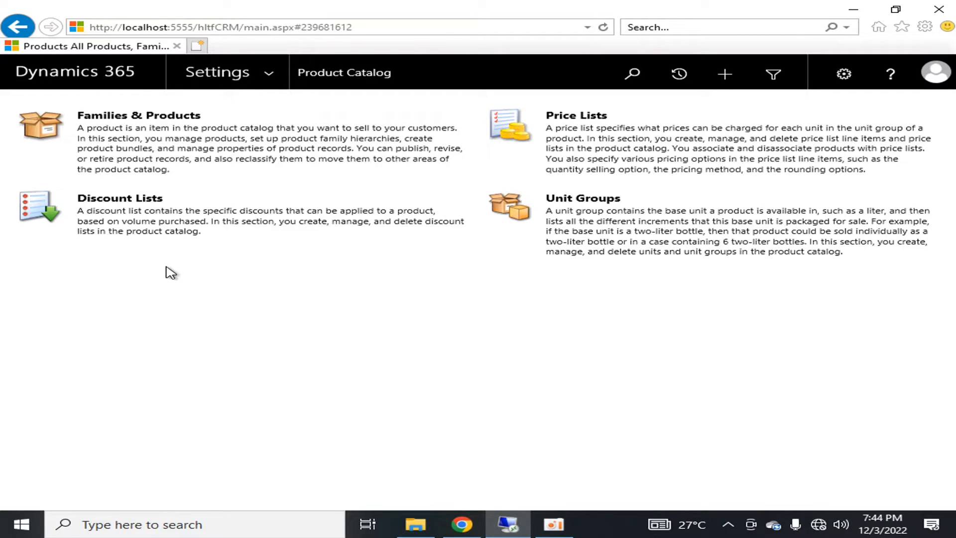
# Step: Open Discount Lists and start a new discount list, then cancel without creating one
pyautogui.click(149, 201)
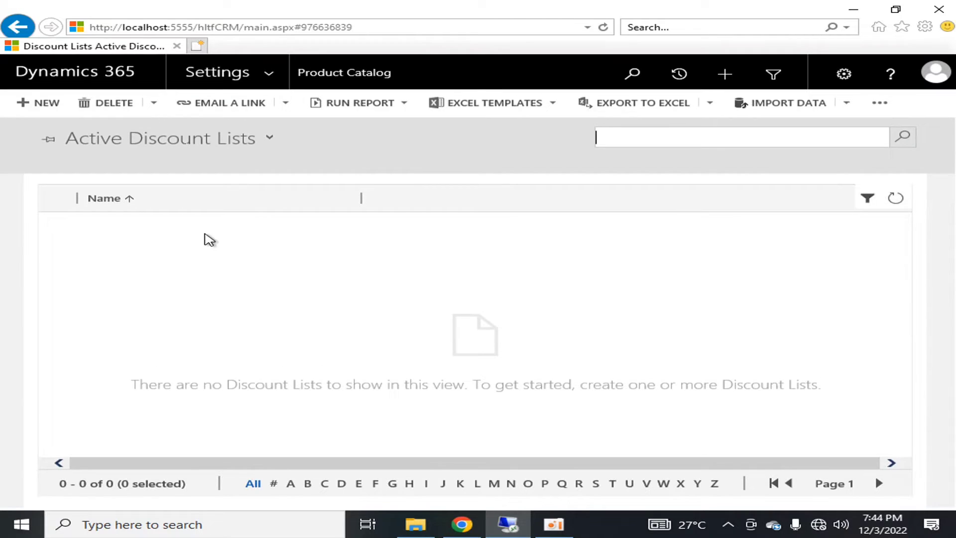
pyautogui.click(39, 103)
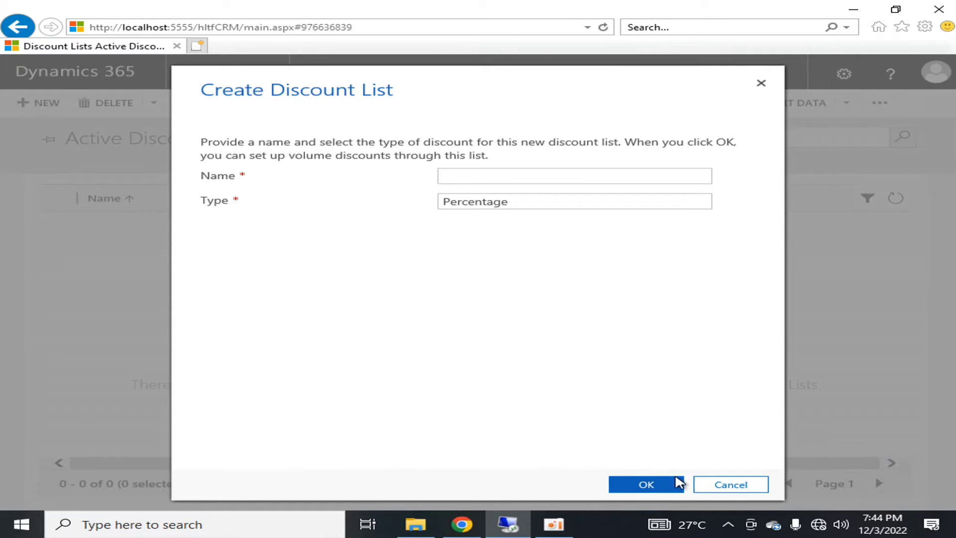
pyautogui.click(704, 484)
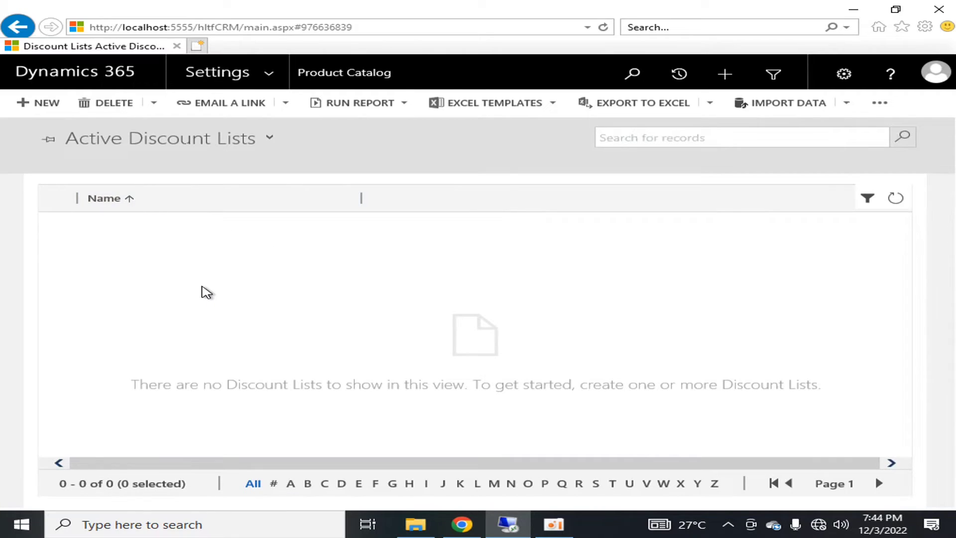
# Step: Go back to the Product Catalog settings from the main navigation menu
pyautogui.click(271, 76)
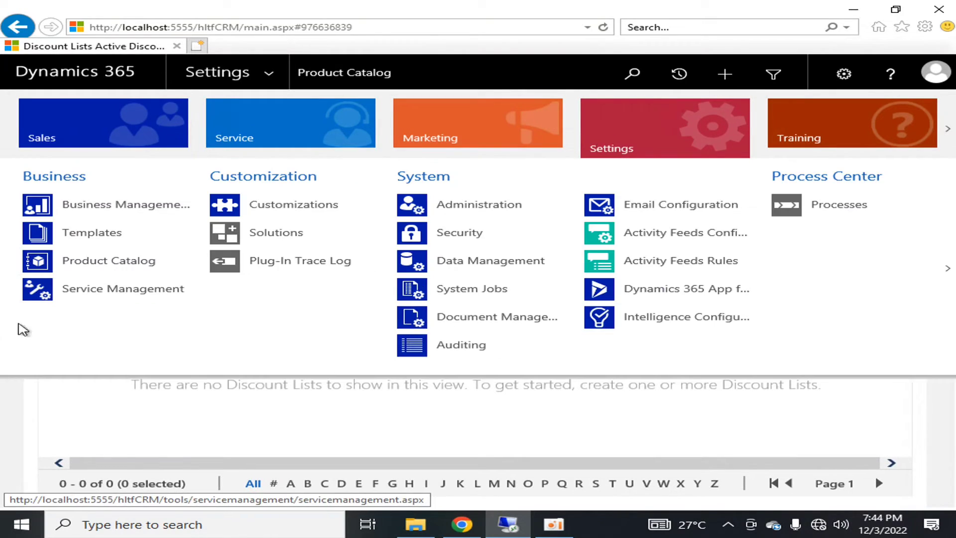
pyautogui.click(123, 264)
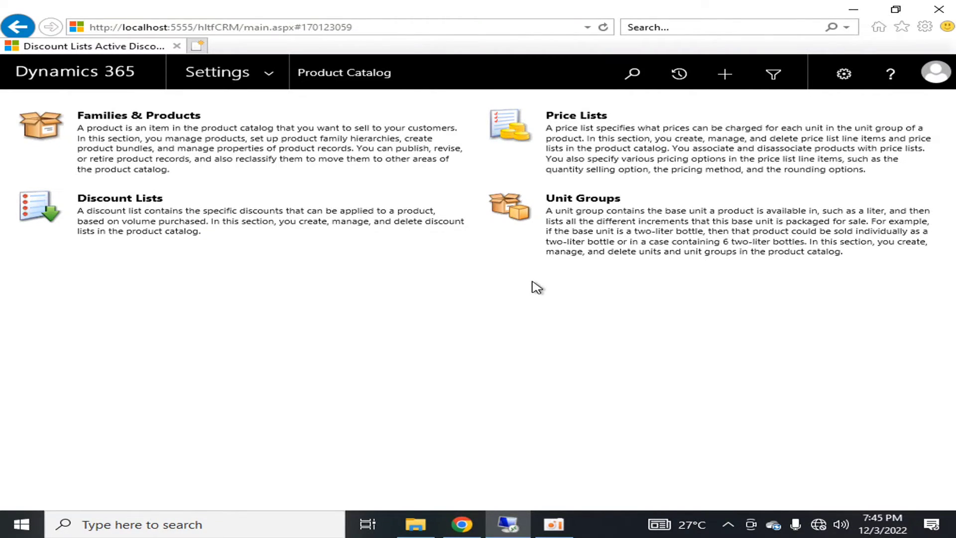
# Step: Look at the Unit Groups list and the existing Default Unit group record
pyautogui.click(612, 210)
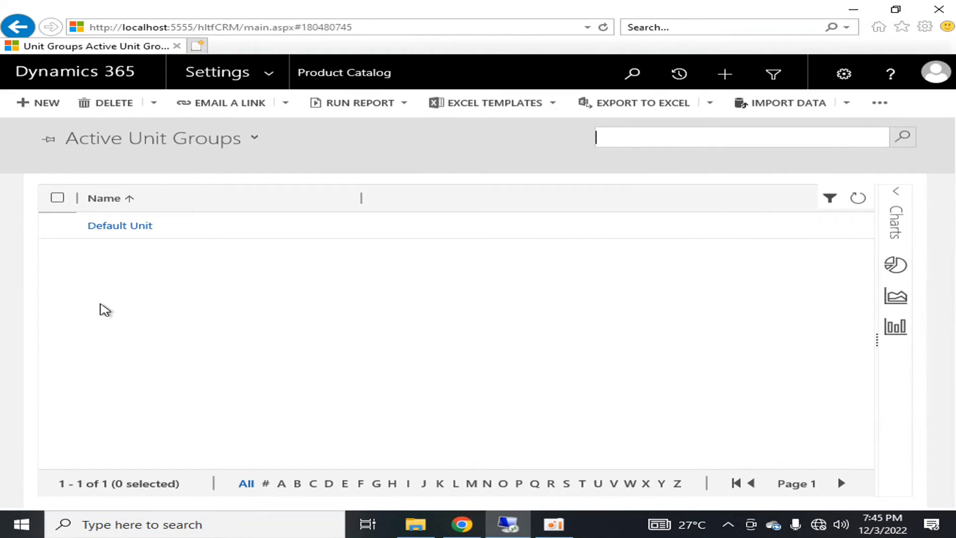
pyautogui.click(127, 230)
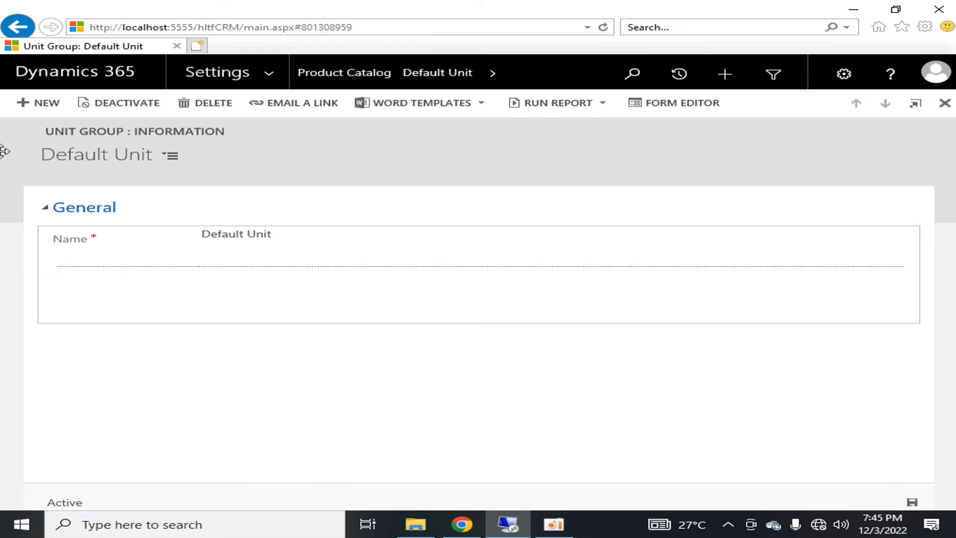
pyautogui.click(18, 26)
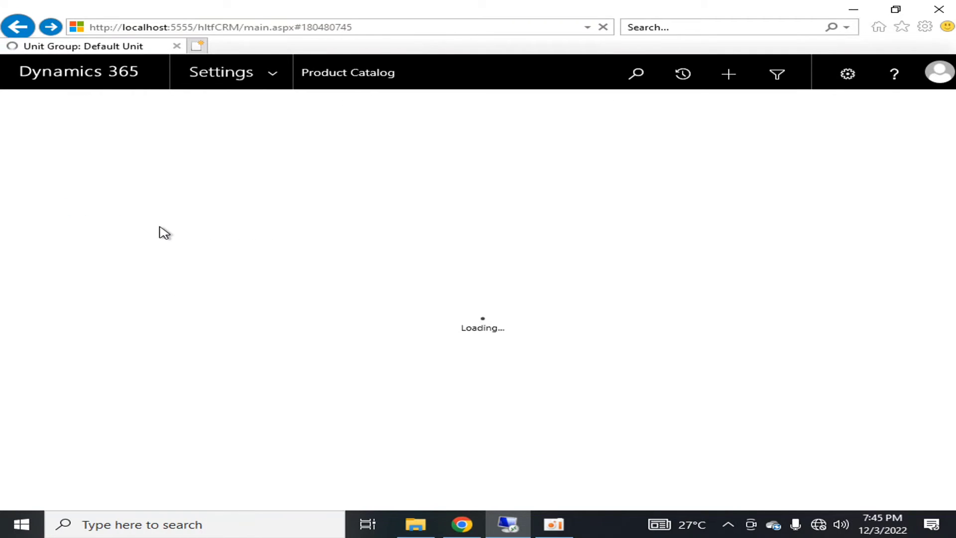
# Step: Create a new unit group named Refrigerator with primary unit EA
pyautogui.click(50, 102)
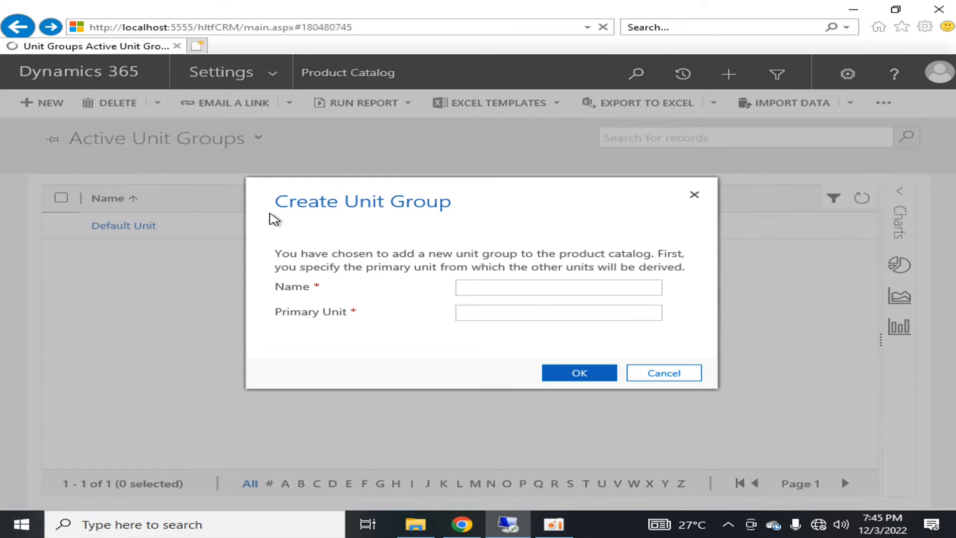
pyautogui.click(483, 316)
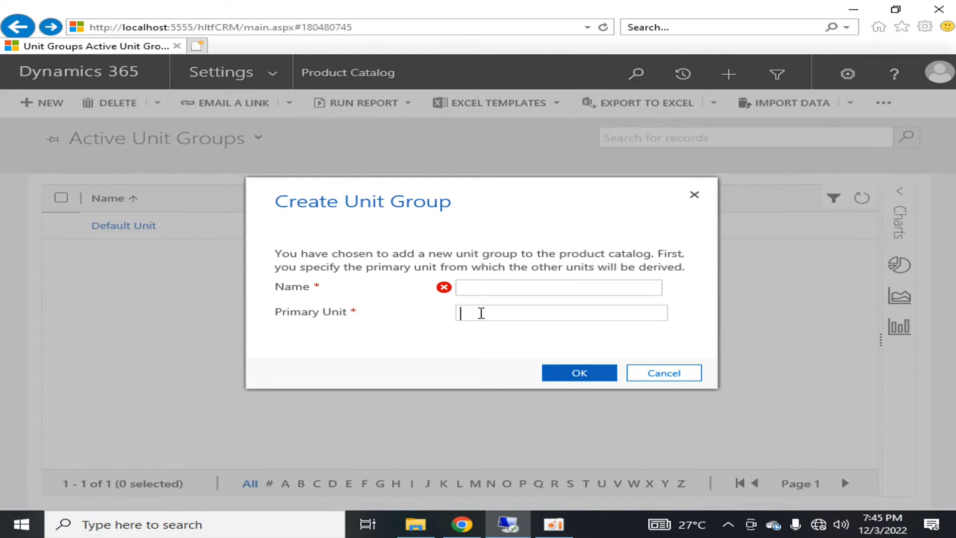
pyautogui.click(478, 285)
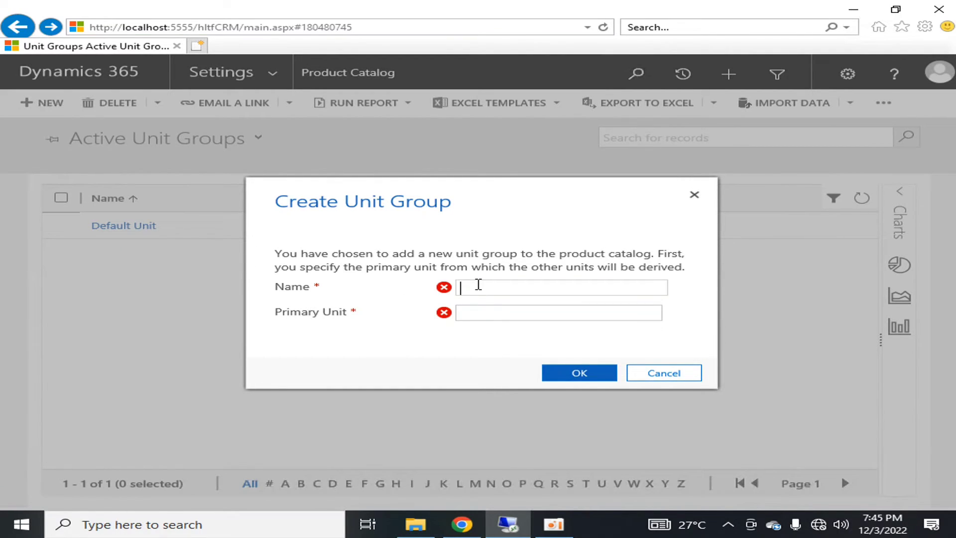
pyautogui.write('Refrigerator')
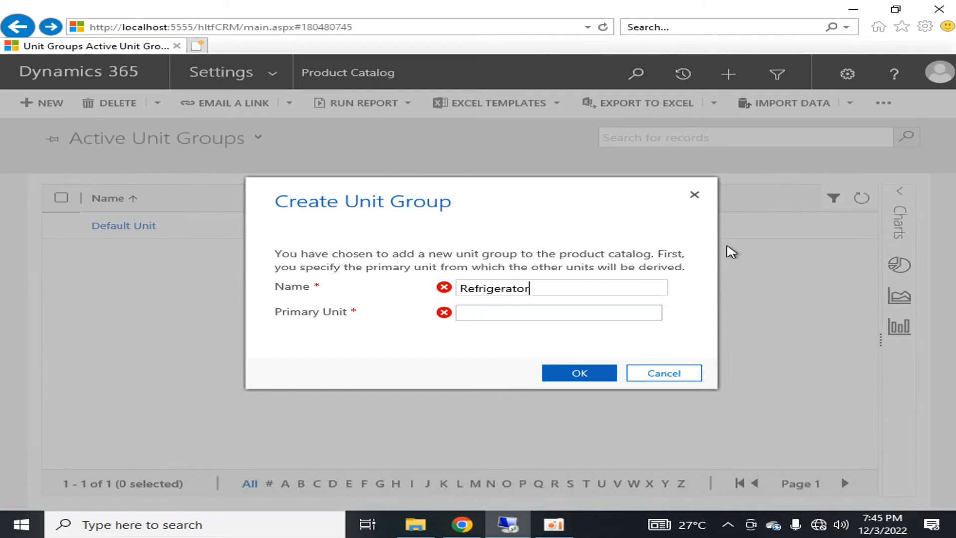
pyautogui.click(492, 315)
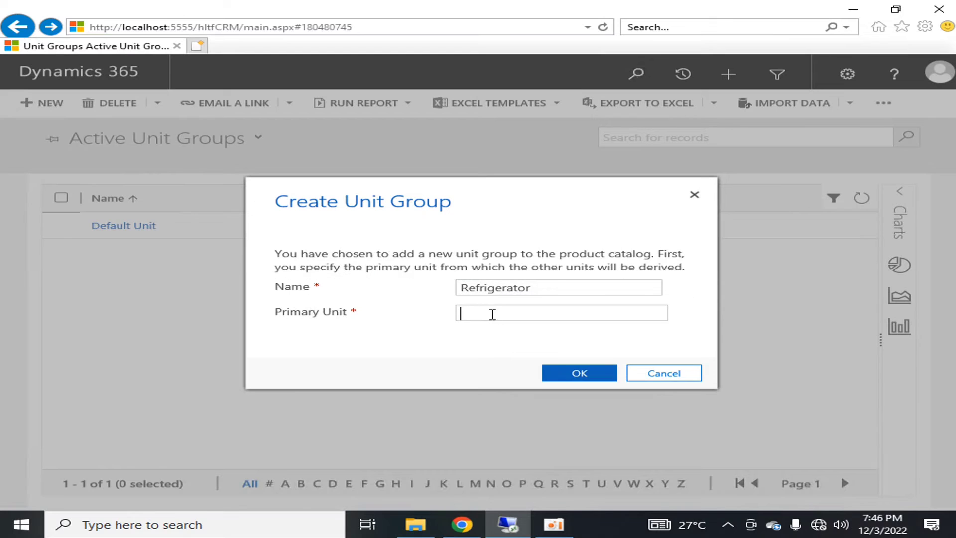
pyautogui.write('EA')
pyautogui.click(567, 372)
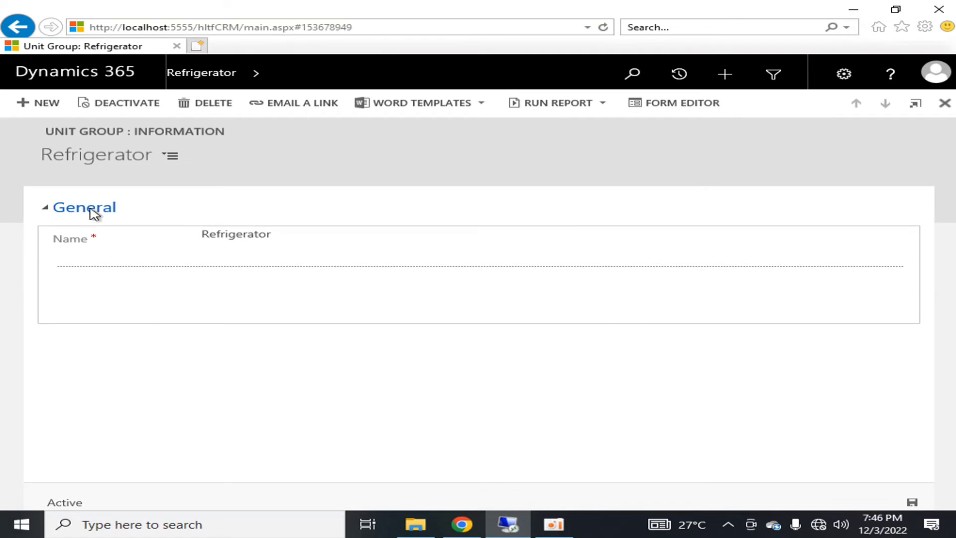
# Step: Leave the Refrigerator record and return to Settings > Product Catalog through the home dashboard
pyautogui.click(144, 67)
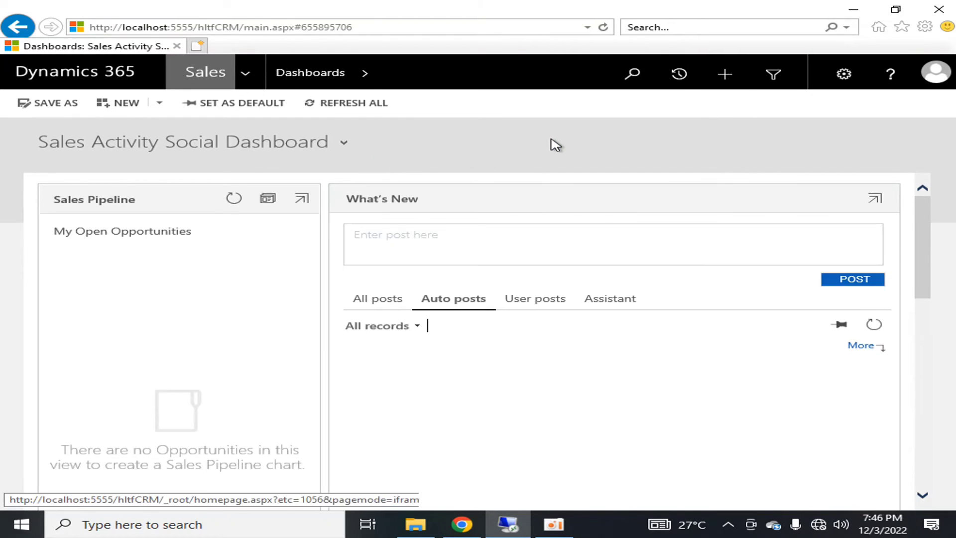
pyautogui.click(205, 72)
pyautogui.click(628, 118)
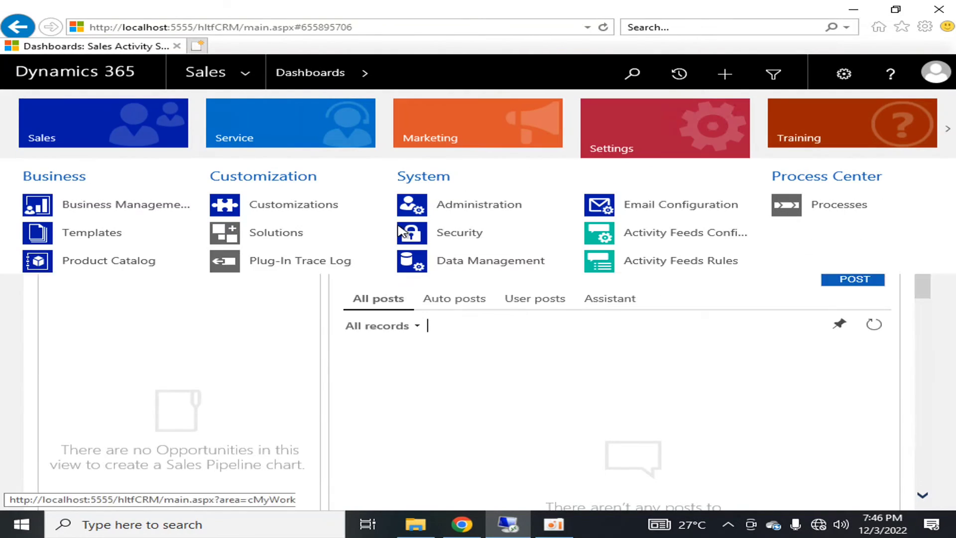
pyautogui.click(97, 264)
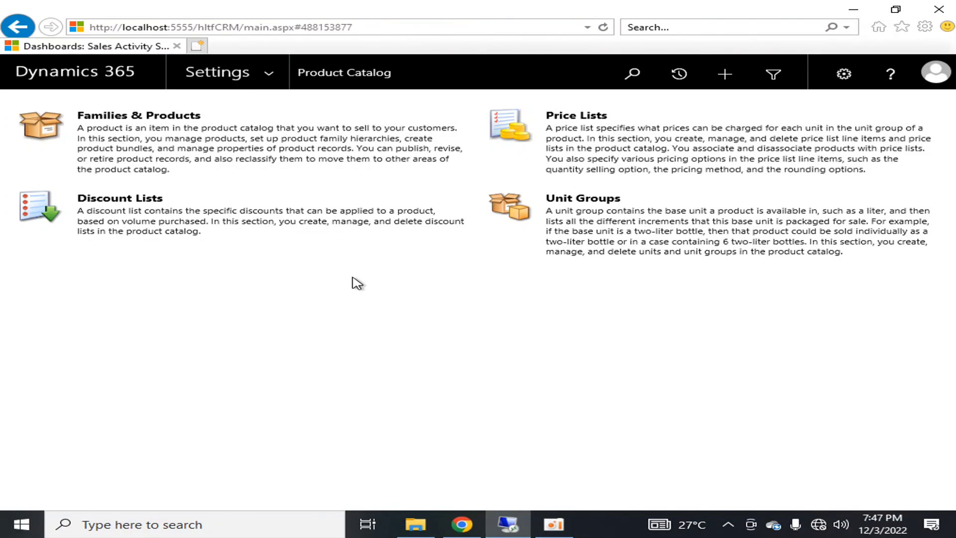
pyautogui.moveTo(635, 6)
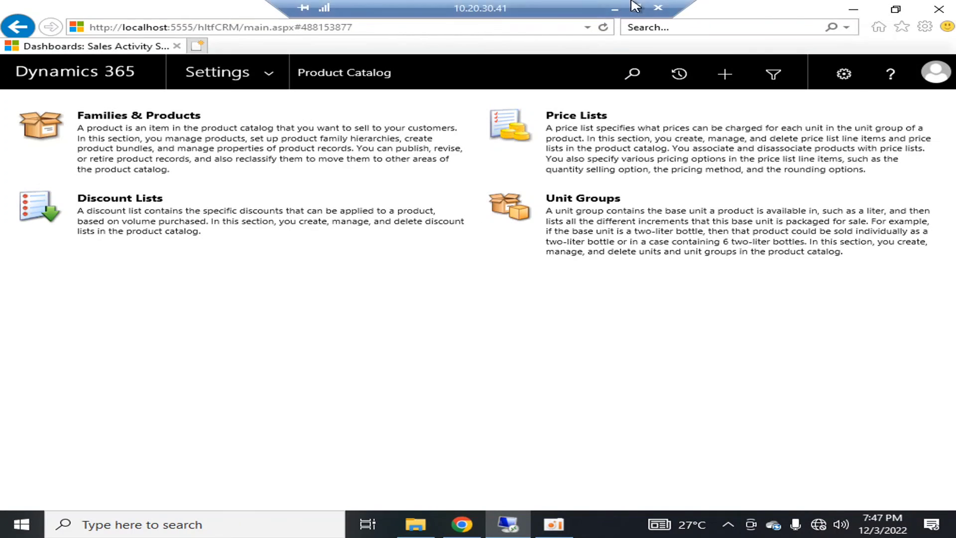